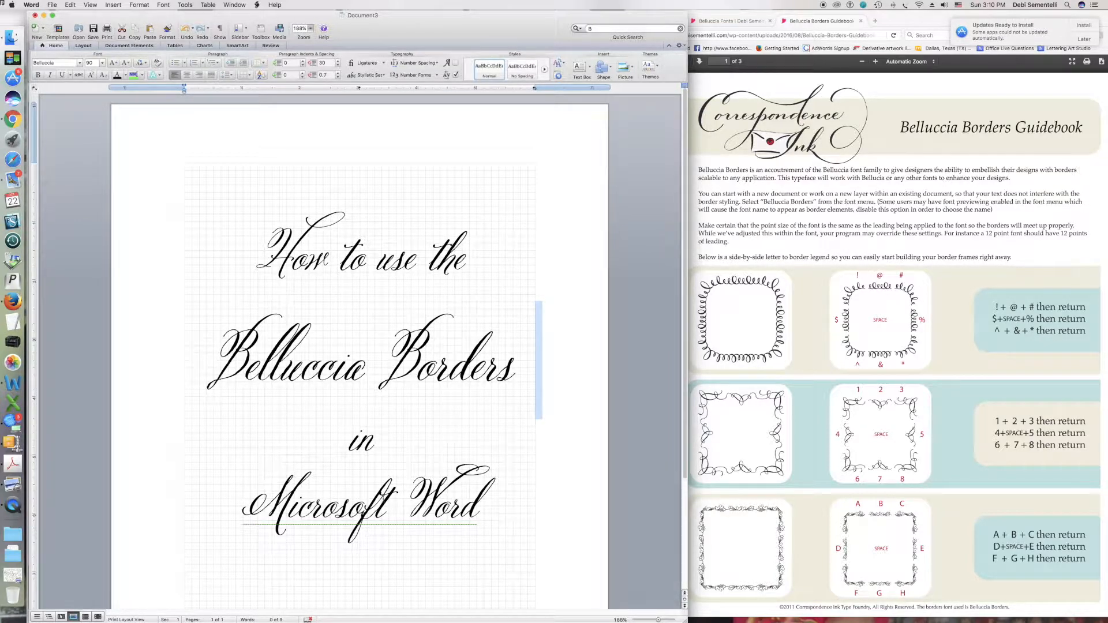
- Ignore the grammar flag on the "Microsoft Word" line of the title page
right_click(402, 498)
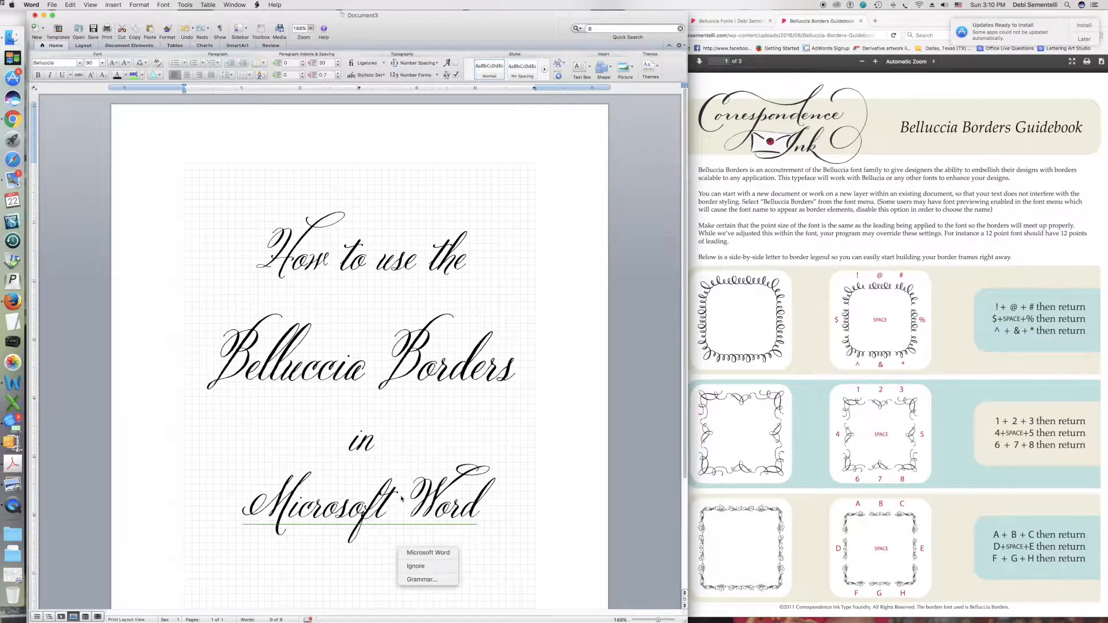
left_click(441, 567)
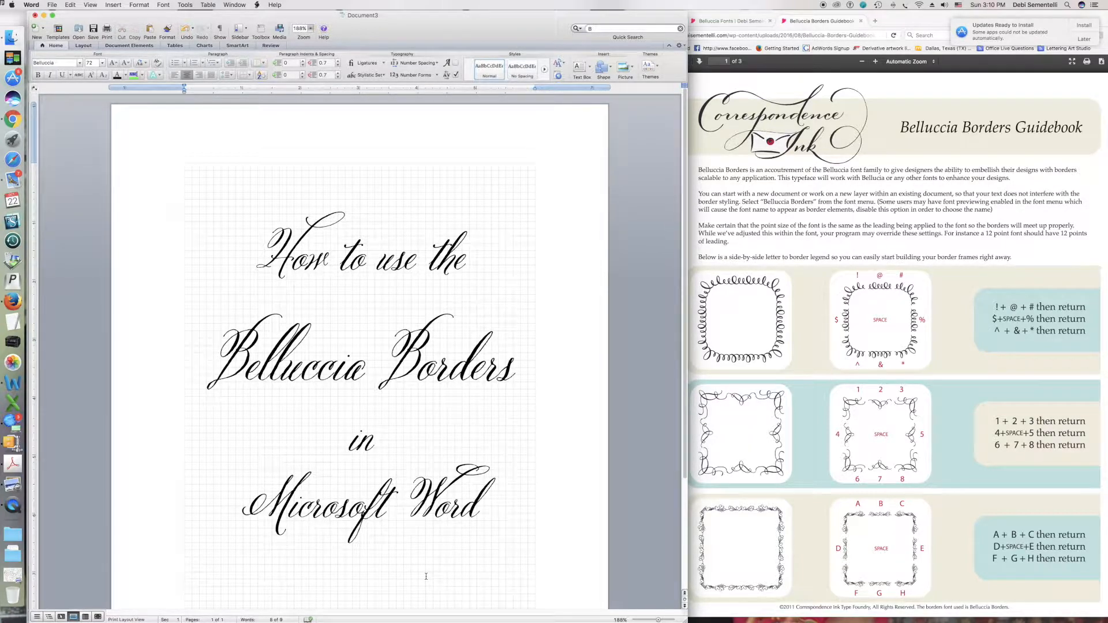
- Switch to Firefox, find the Belluccia Borders user guide on the Belluccia font page, and bring up the open Belluccia Borders Guidebook
left_click(744, 21)
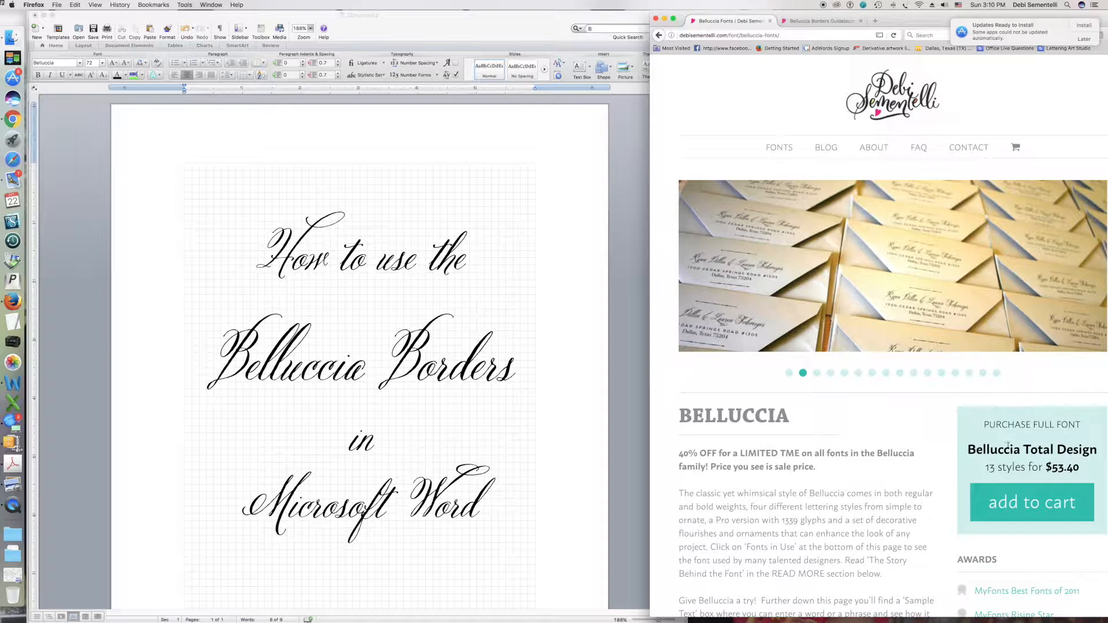
left_click(660, 35)
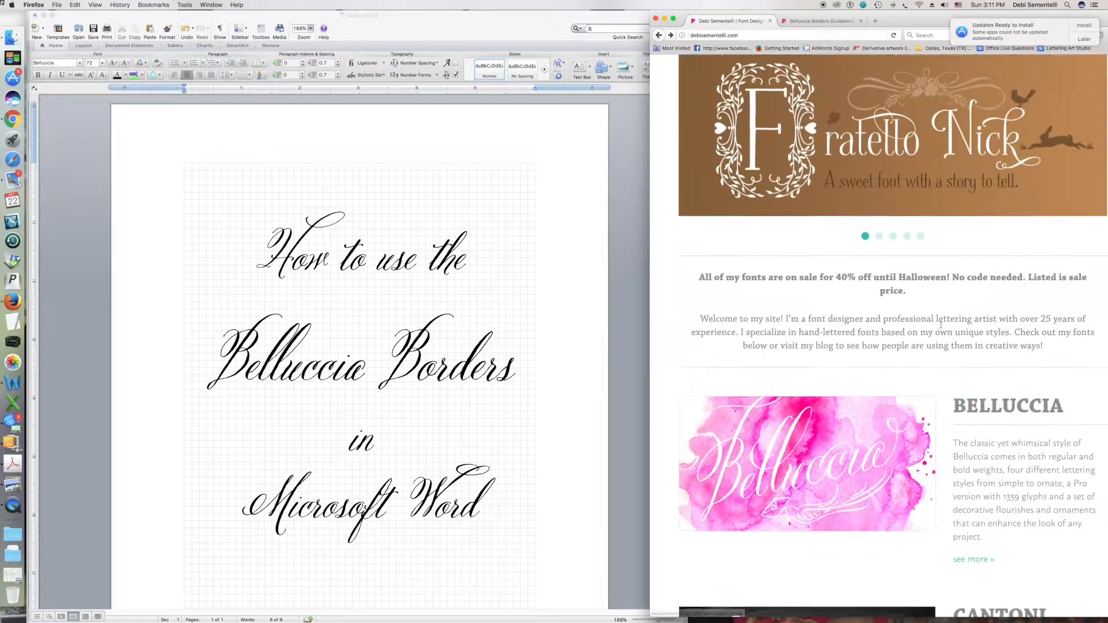
scroll(1025, 175, "down", 5)
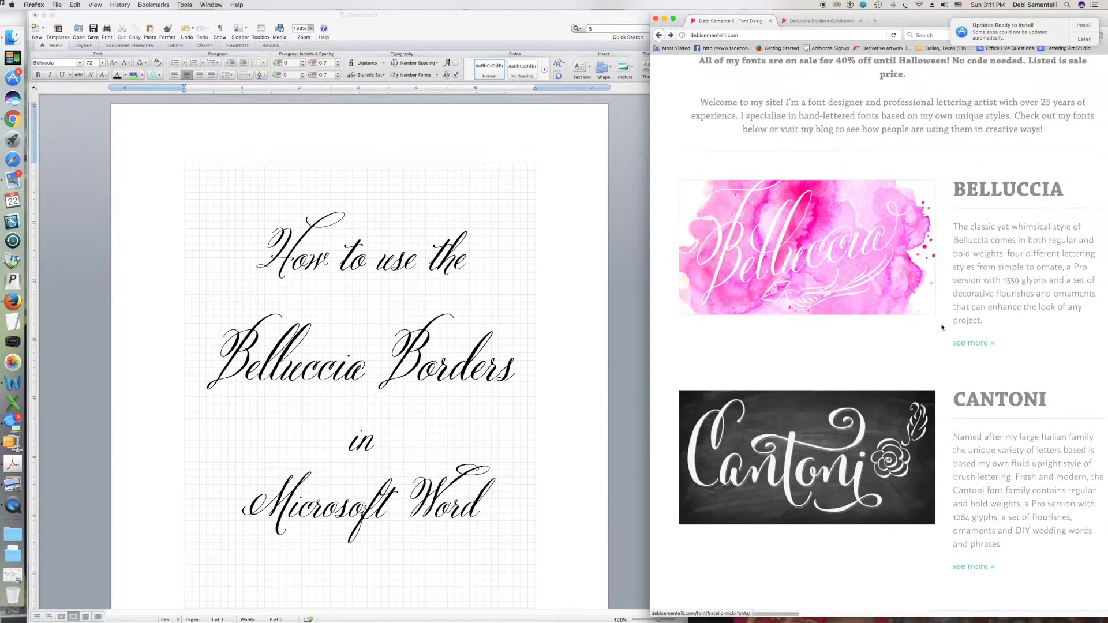
left_click(1007, 192)
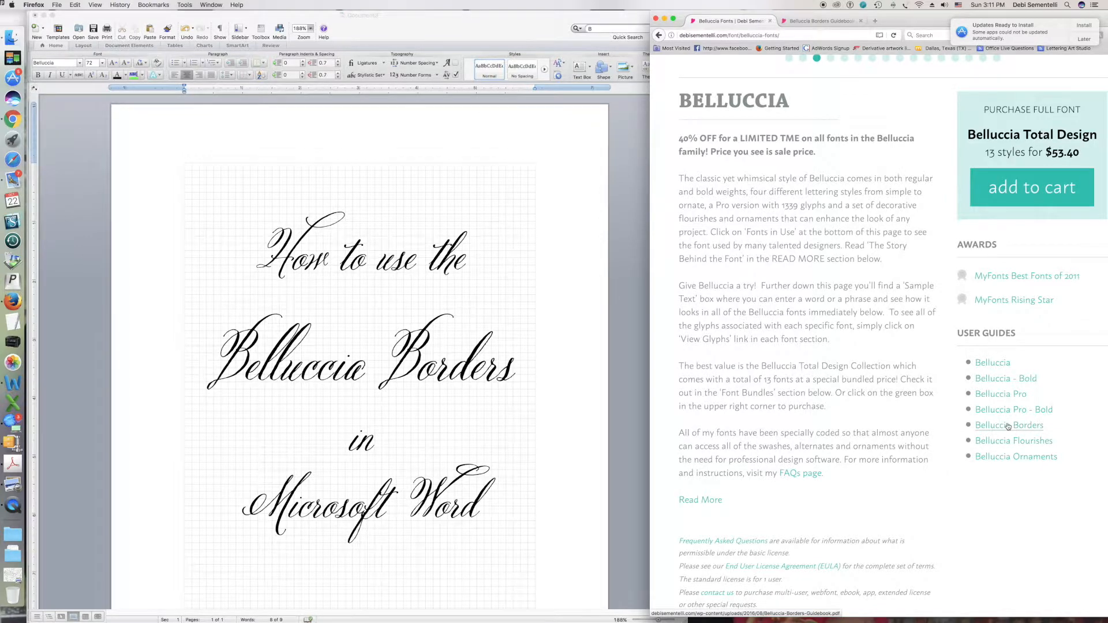
scroll(921, 349, "up", 1)
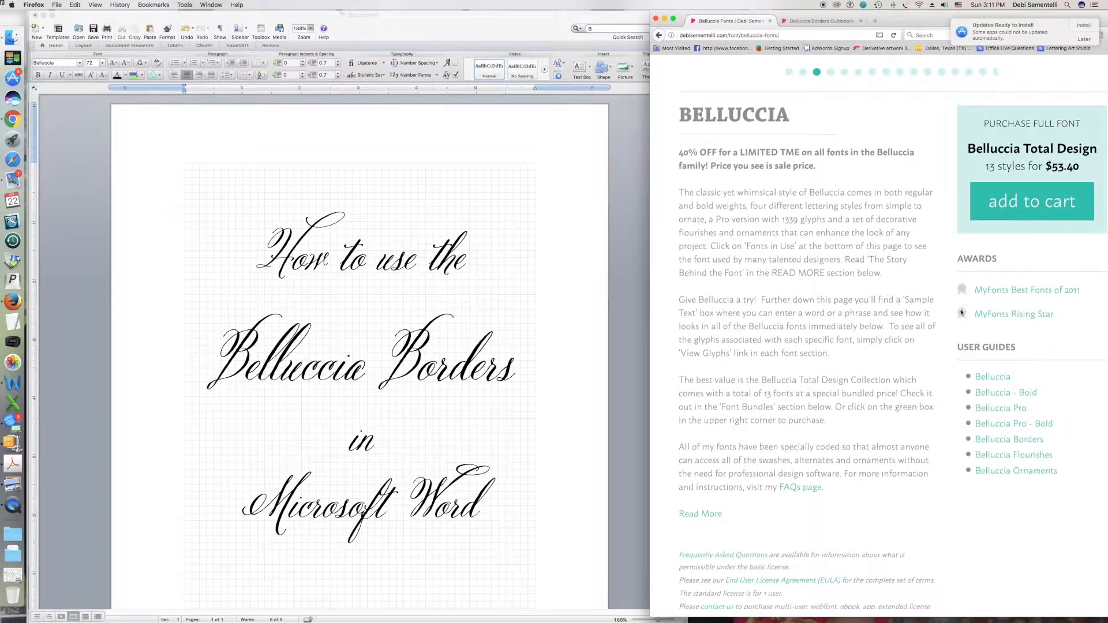
left_click(819, 22)
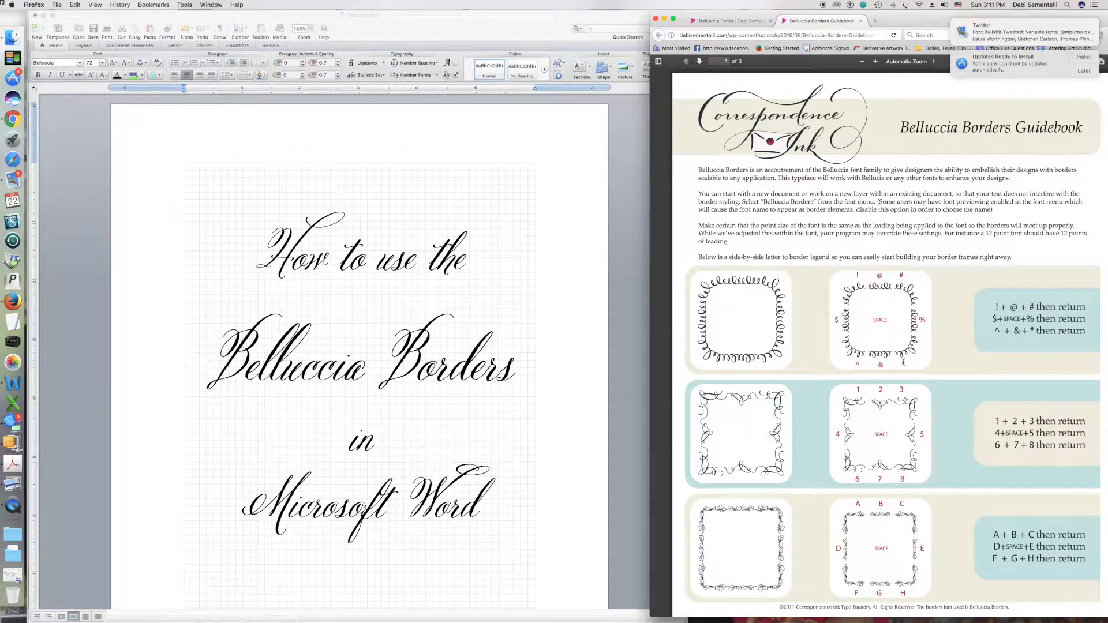
- Switch to the blank Document2 in Word and check that Belluccia Borders is the chosen font
left_click(43, 16)
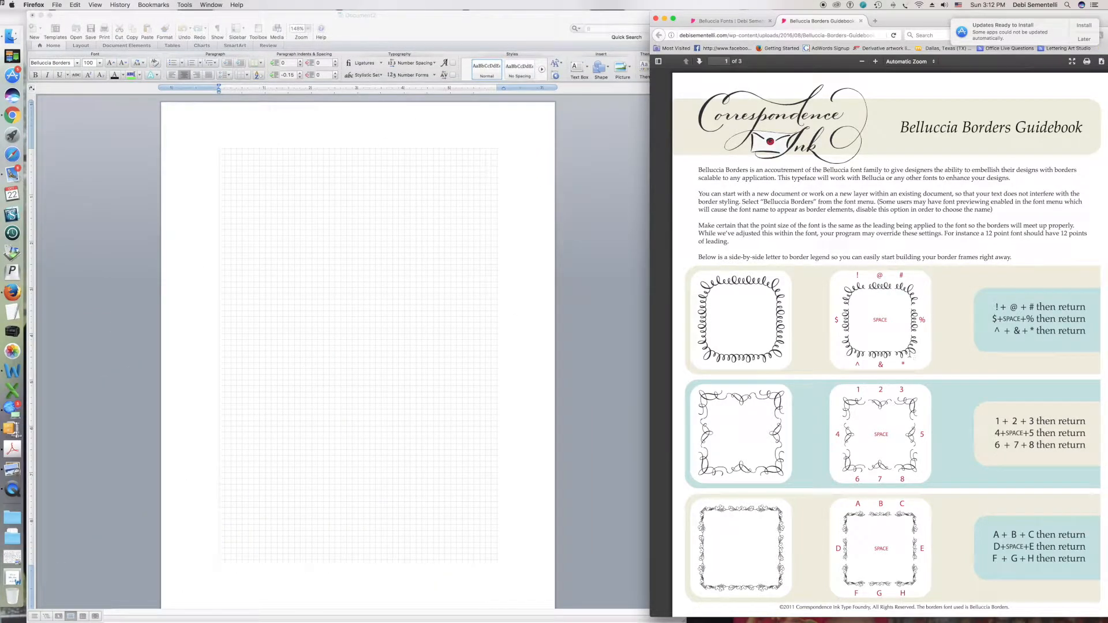
left_click(420, 277)
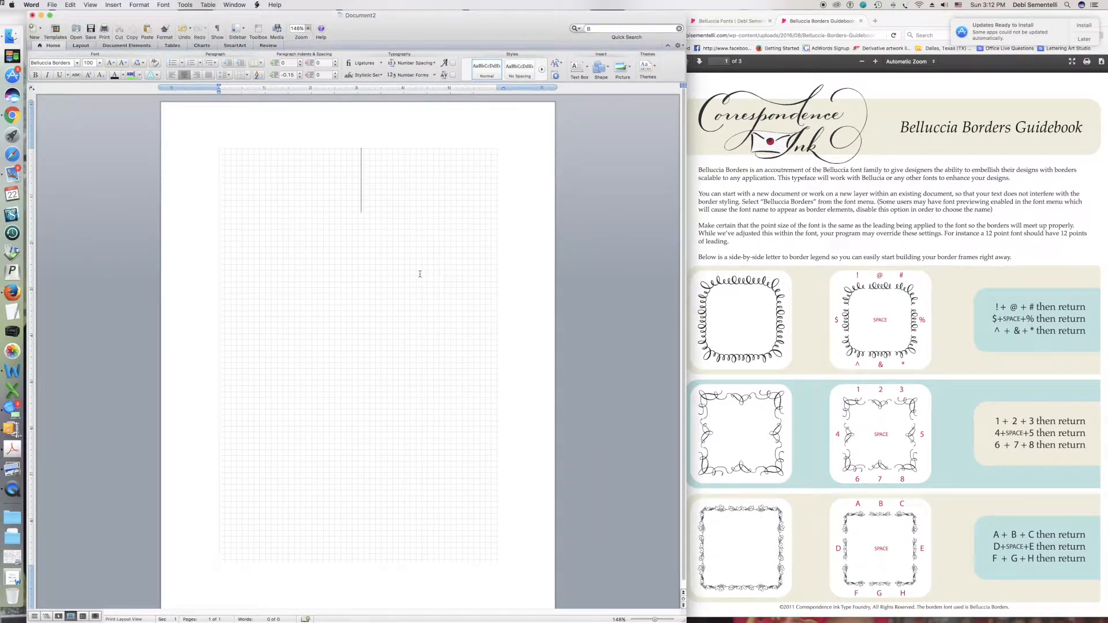
left_click(77, 64)
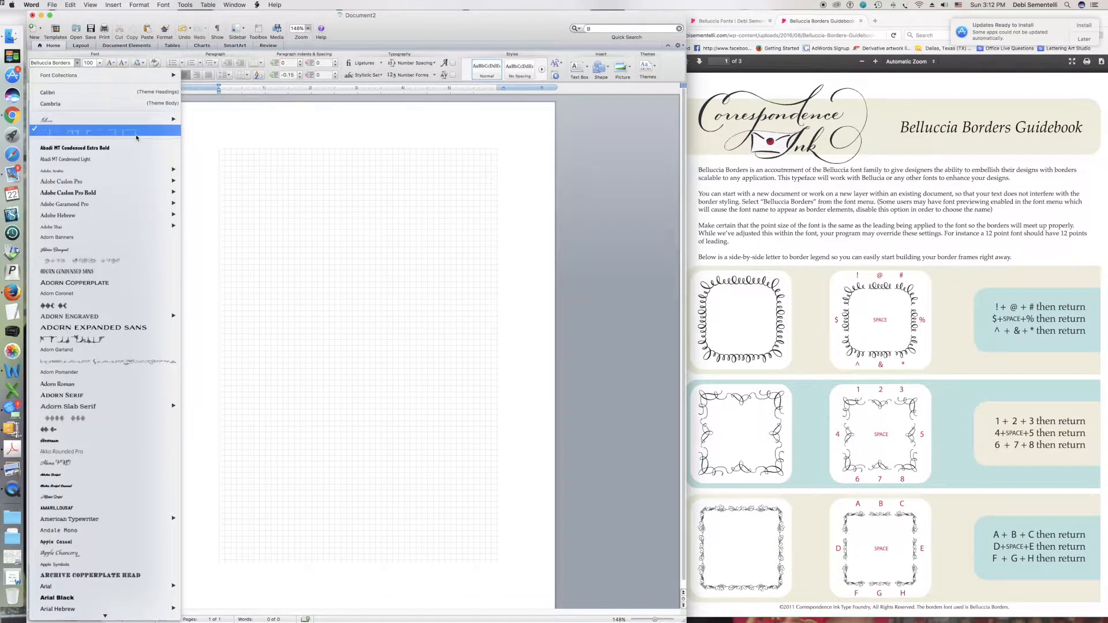
mouse_move(127, 124)
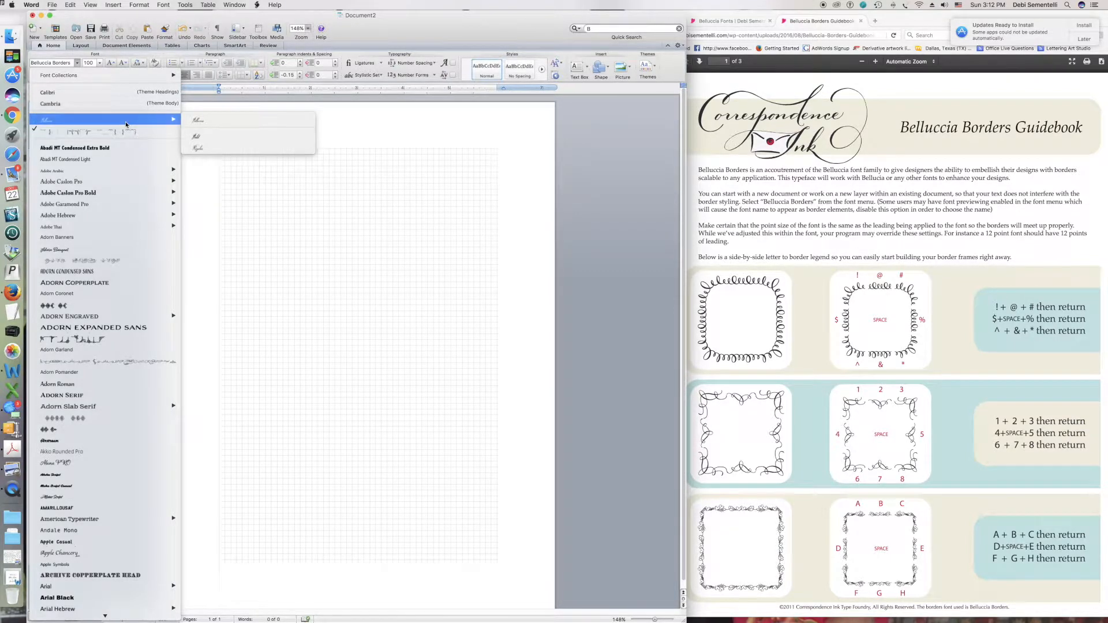
left_click(78, 63)
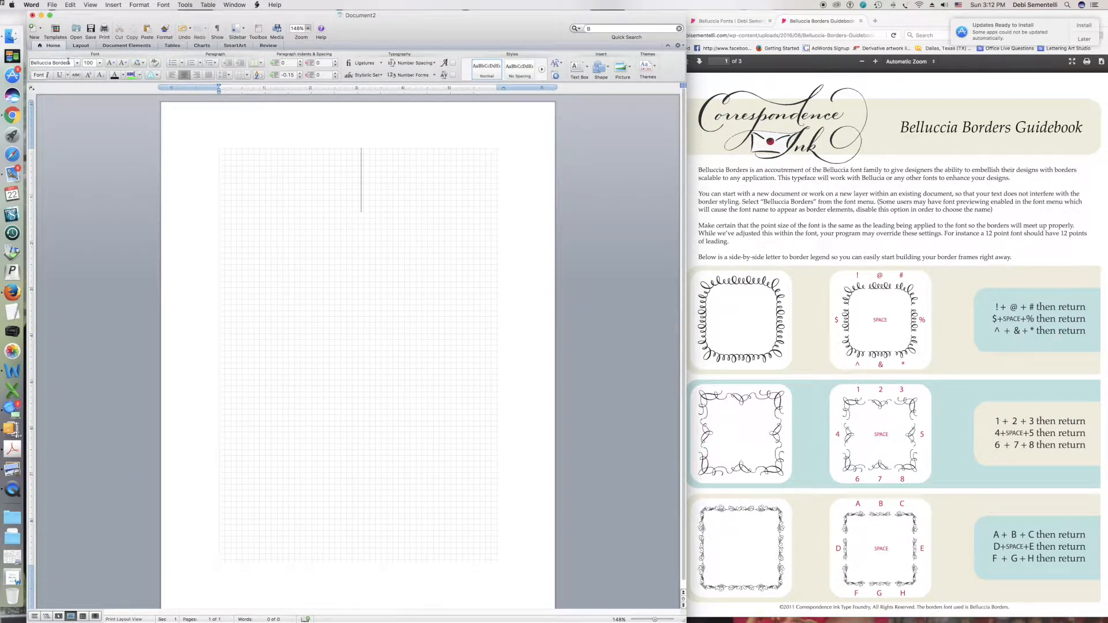
- Set the font size to 72
left_click(100, 63)
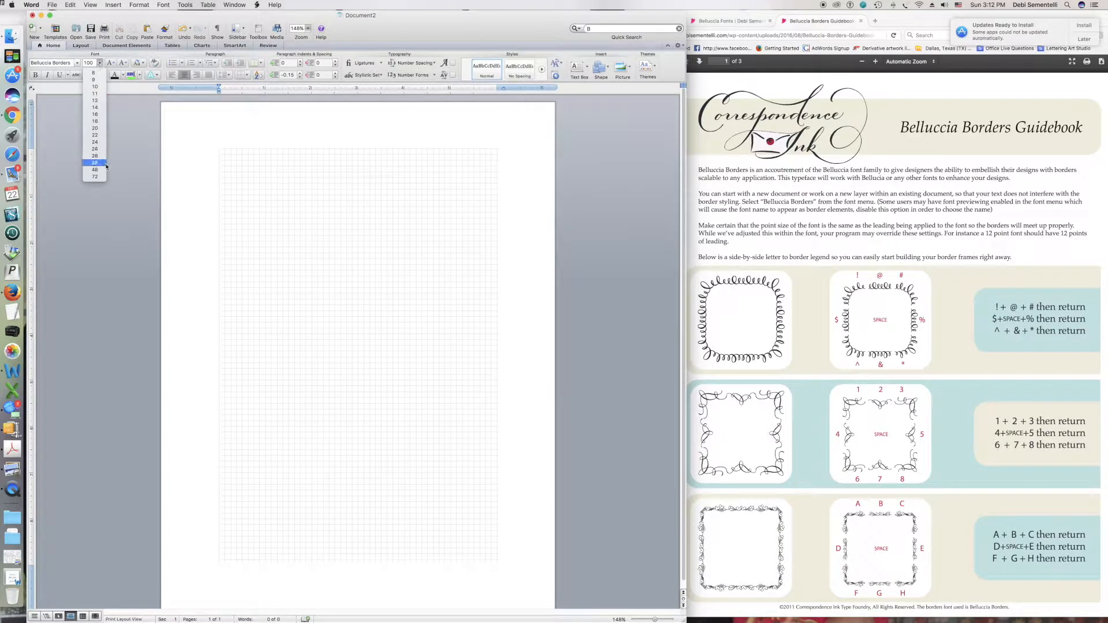
left_click(97, 179)
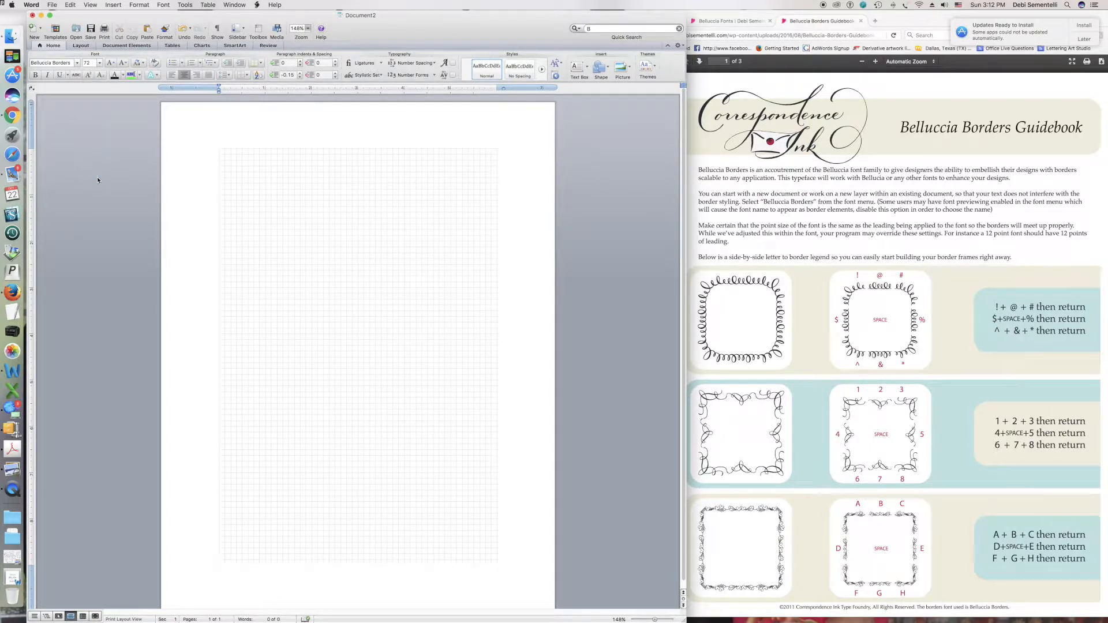
left_click(100, 63)
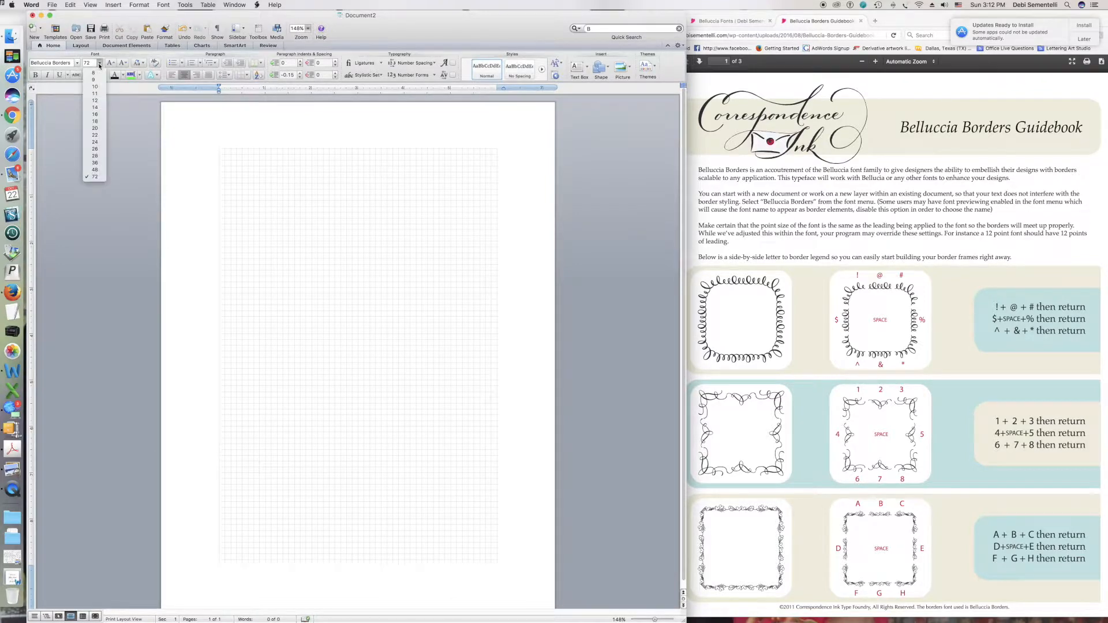
left_click(97, 177)
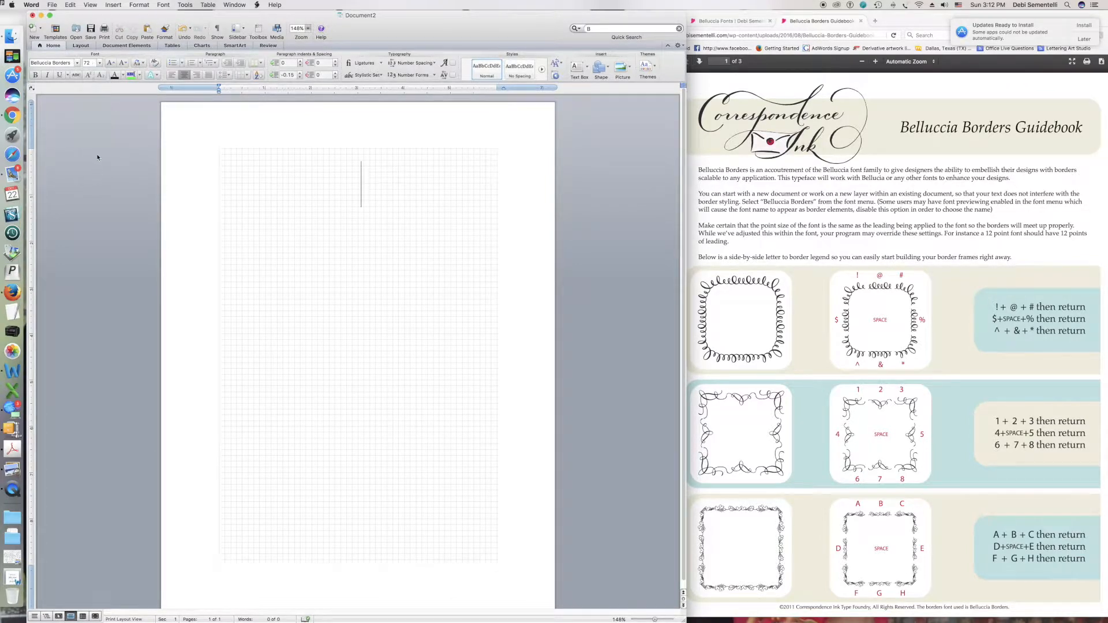
- Set the font size to 100 and put the text cursor back on the blank page
left_click(92, 63)
type("100")
left_click(359, 166)
- Review the border legends and usage examples on all three guidebook pages, ending back at the first legend
scroll(808, 380, "down", 2)
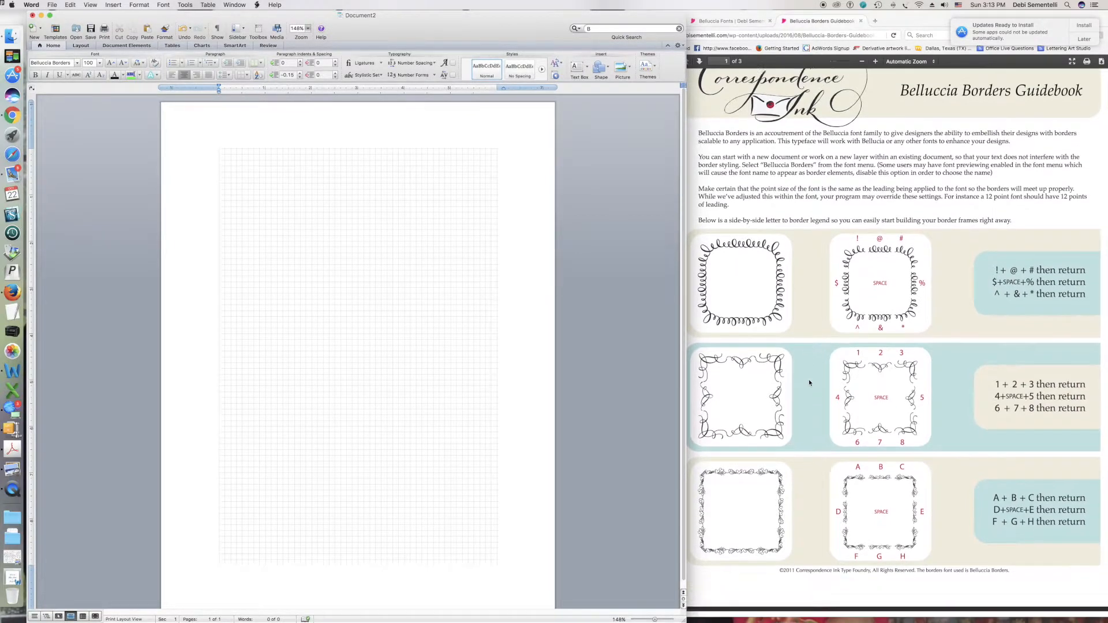
scroll(809, 382, "down", 3)
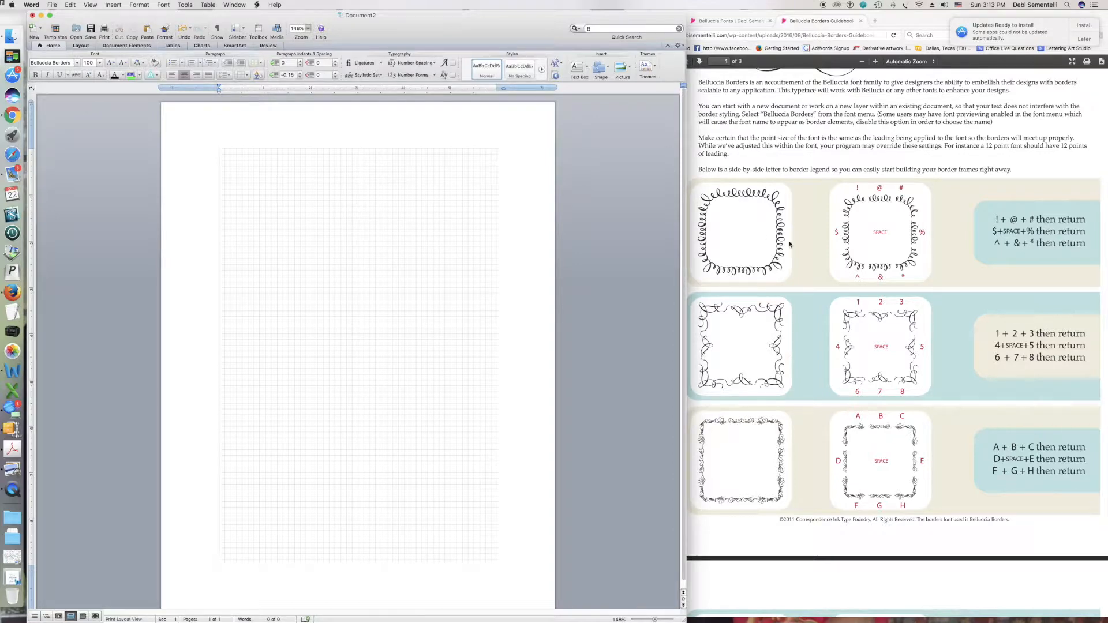
scroll(802, 324, "down", 4)
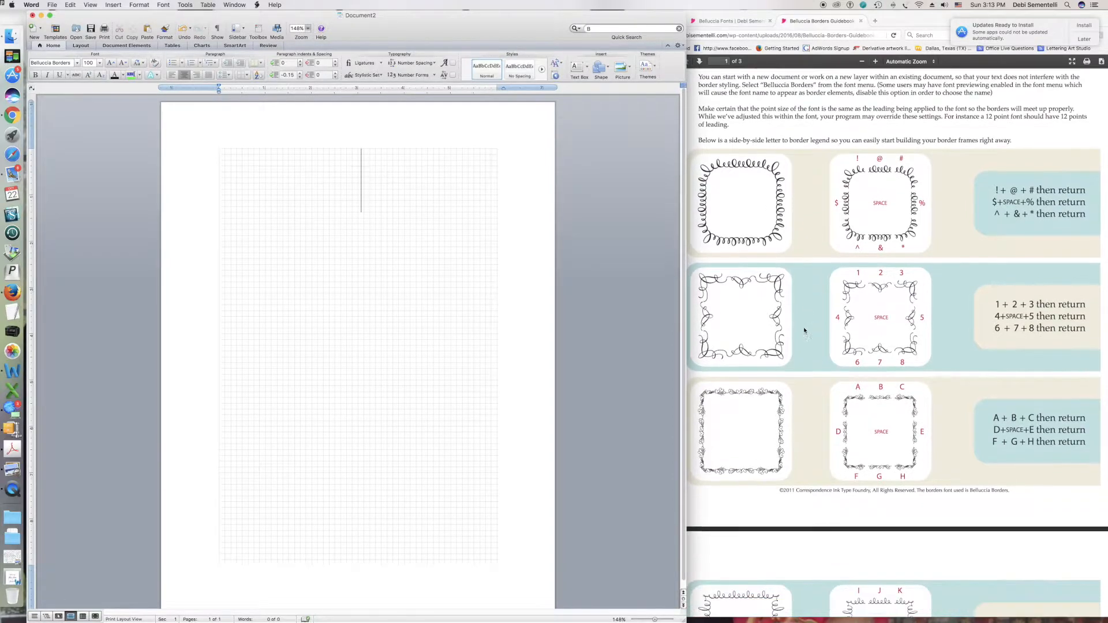
scroll(804, 330, "down", 9)
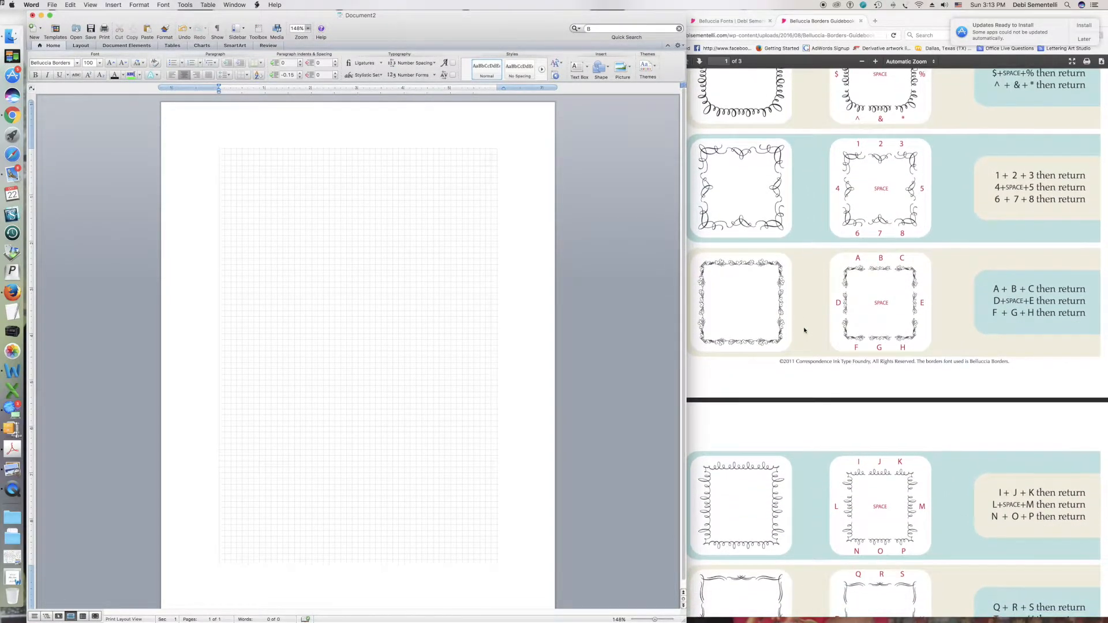
scroll(804, 331, "down", 12)
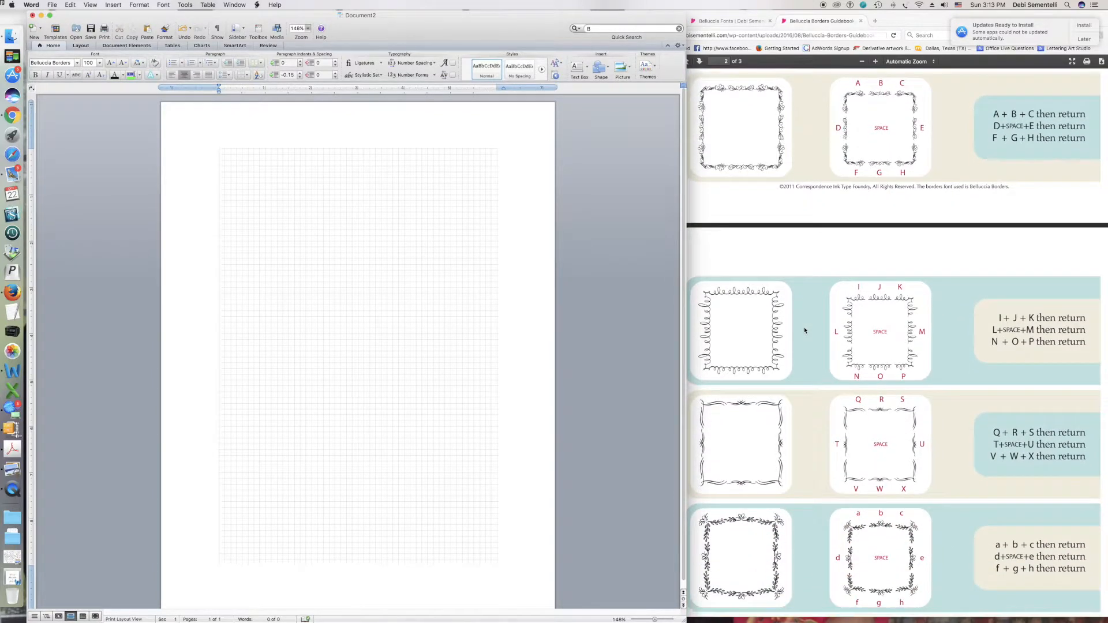
scroll(805, 330, "down", 12)
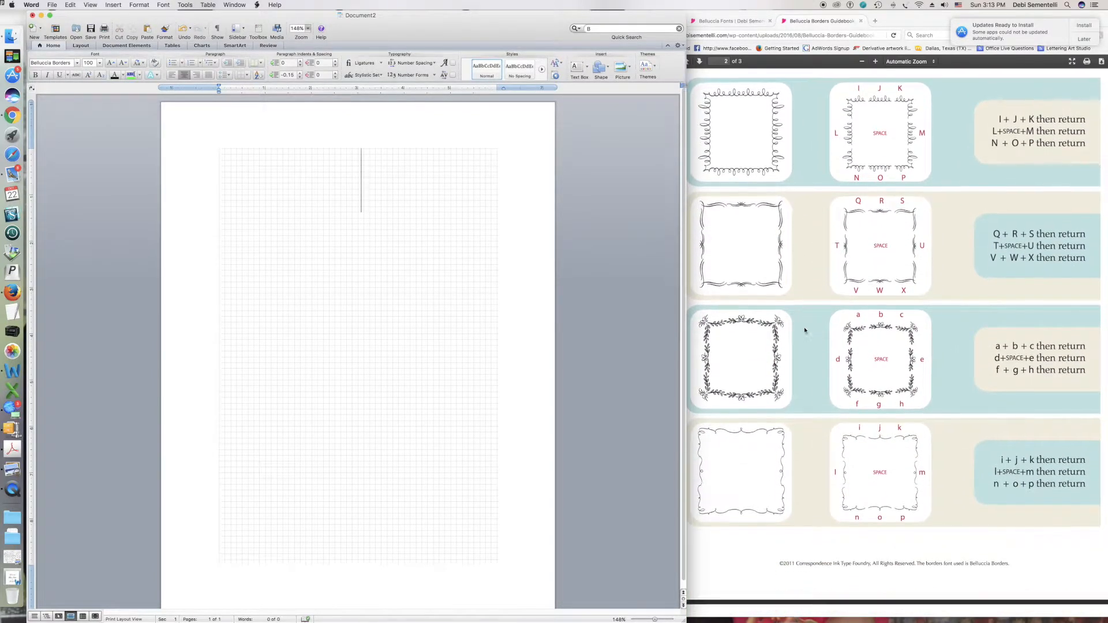
scroll(805, 330, "down", 12)
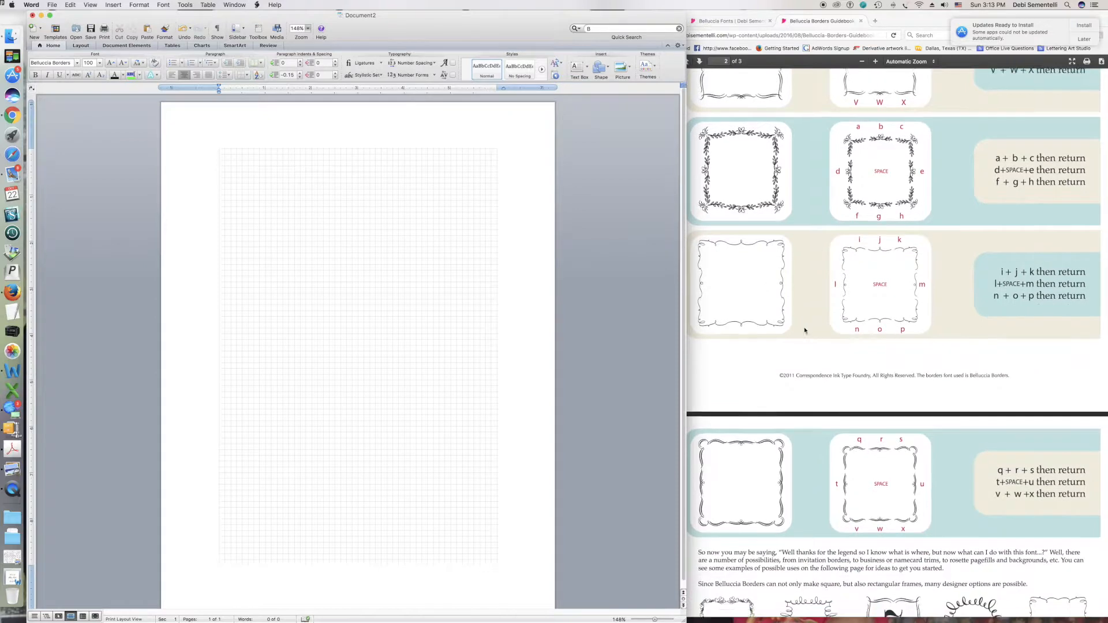
scroll(805, 330, "down", 10)
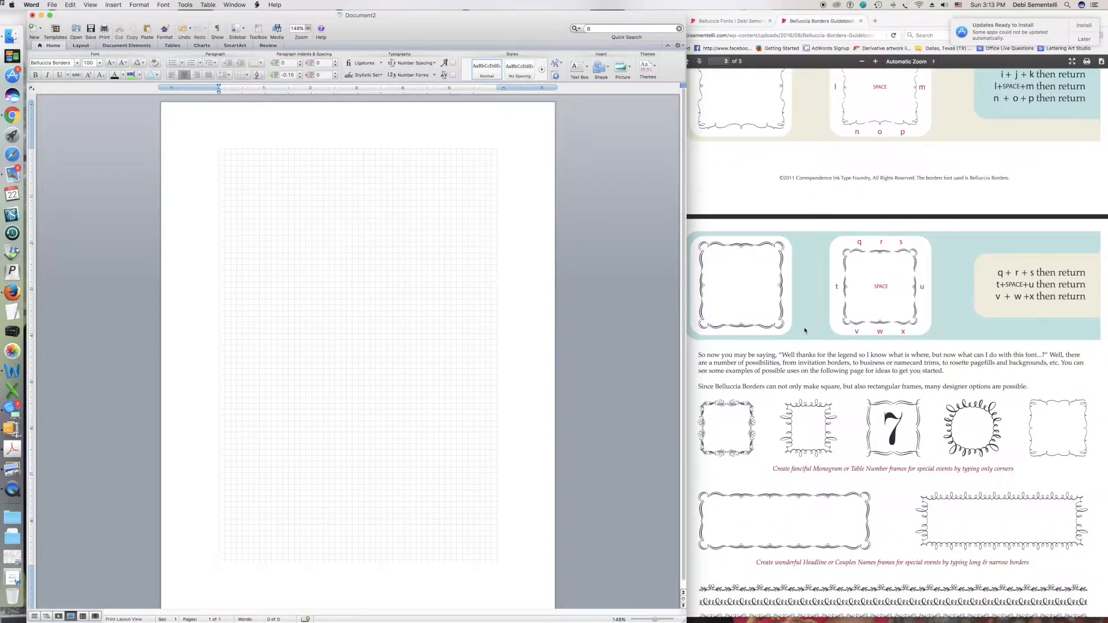
scroll(805, 330, "down", 3)
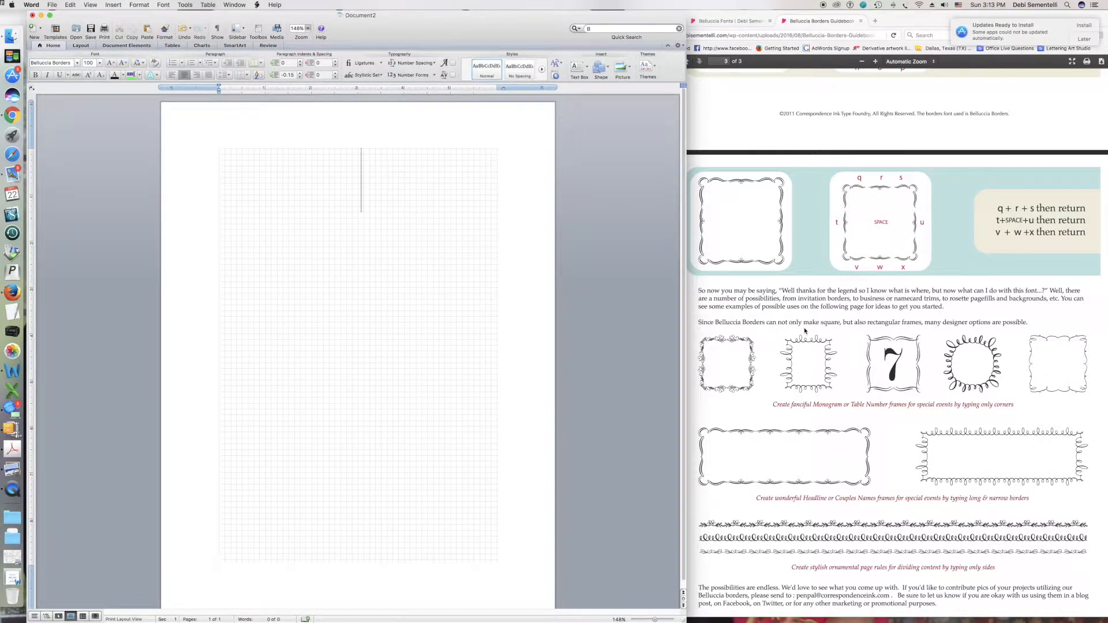
scroll(859, 367, "down", 2)
scroll(900, 364, "down", 2)
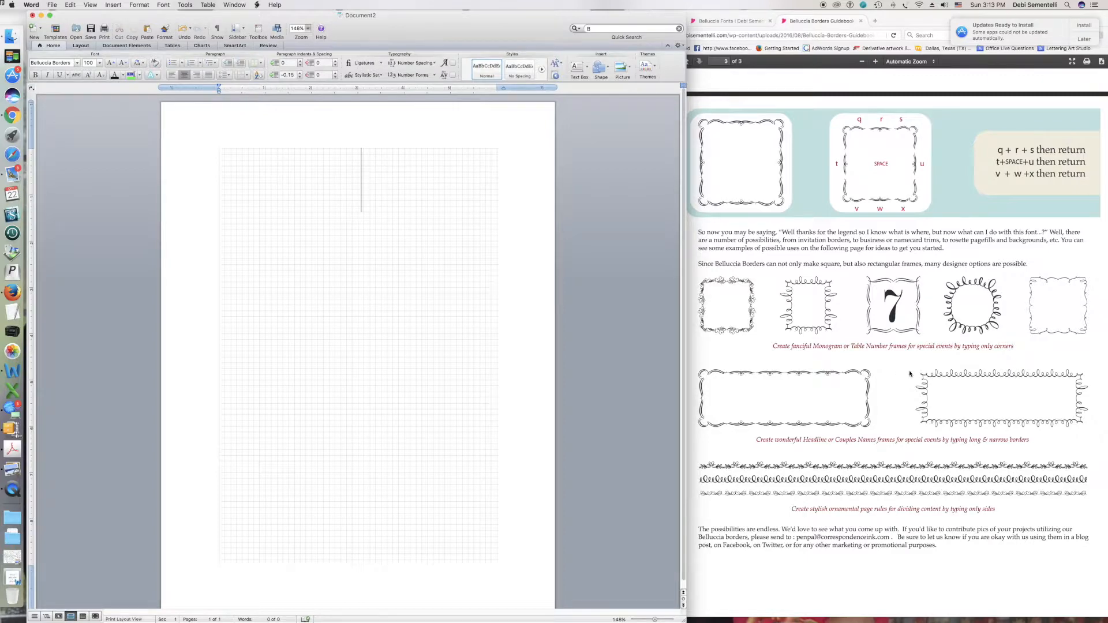
scroll(907, 374, "up", 5)
scroll(911, 372, "up", 15)
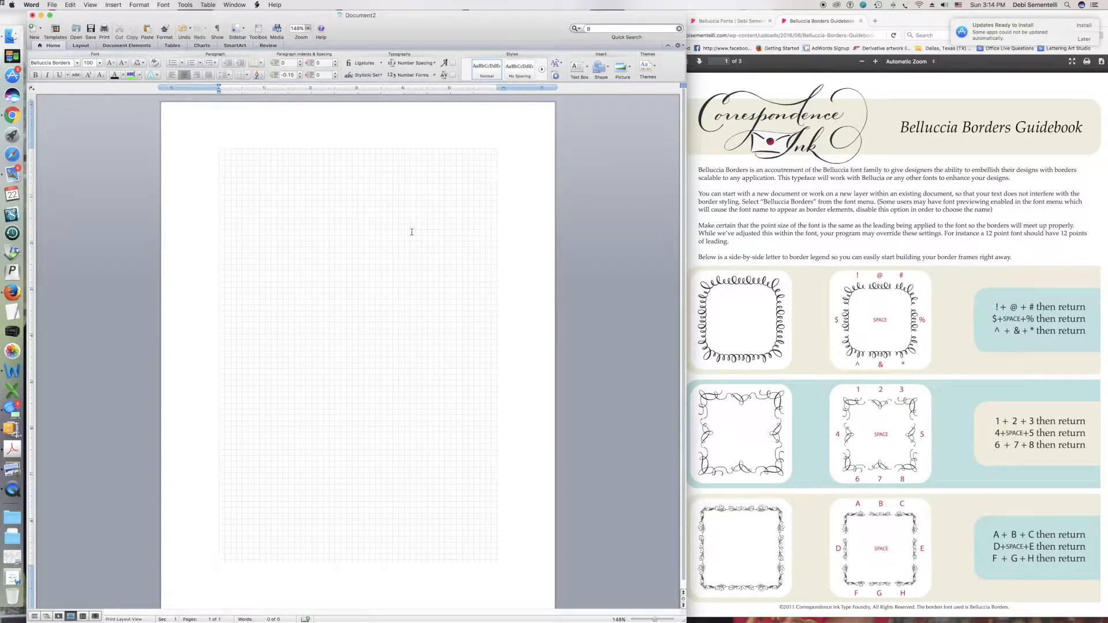
- Build the looped square border from the first legend in three lines: !@#, then $, a space and %, then ^&*
type("!@")
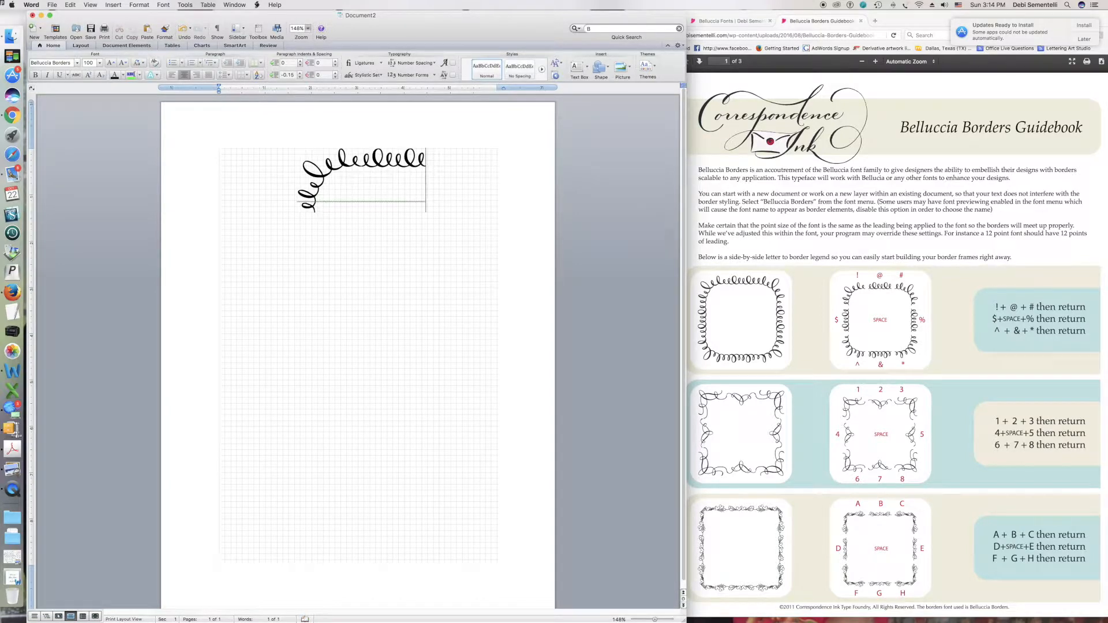
type("#")
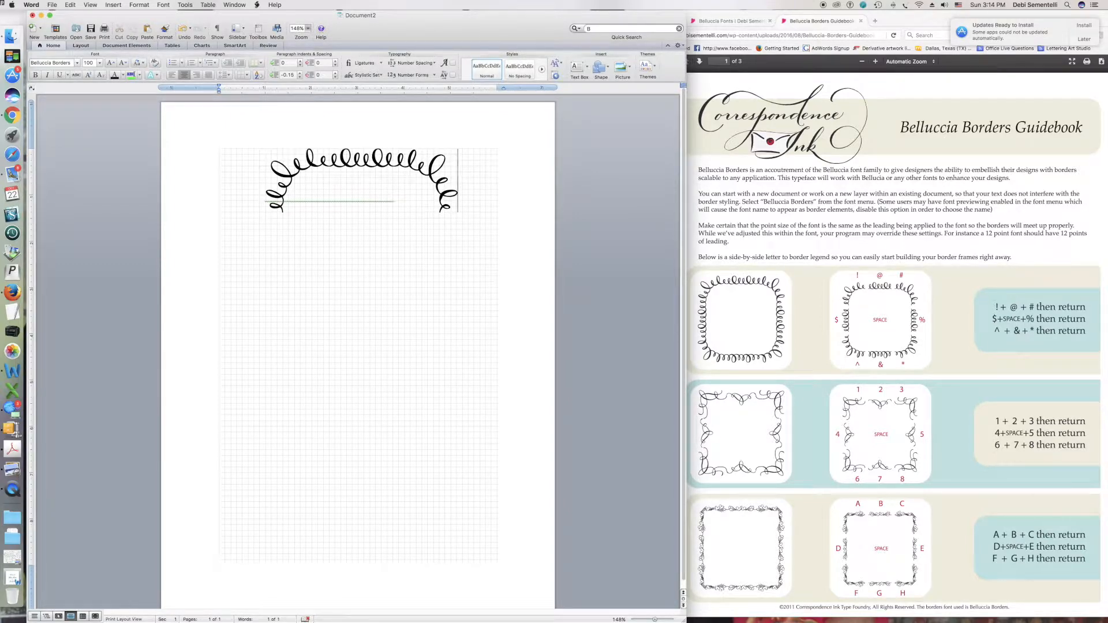
key("Return")
type("$")
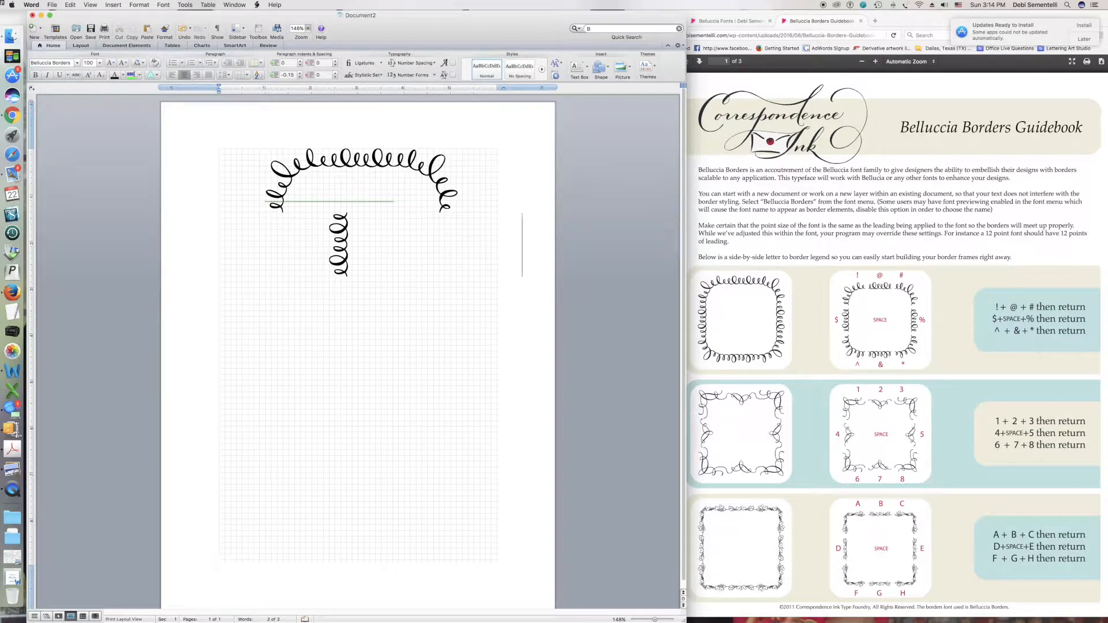
key("BackSpace")
type("%")
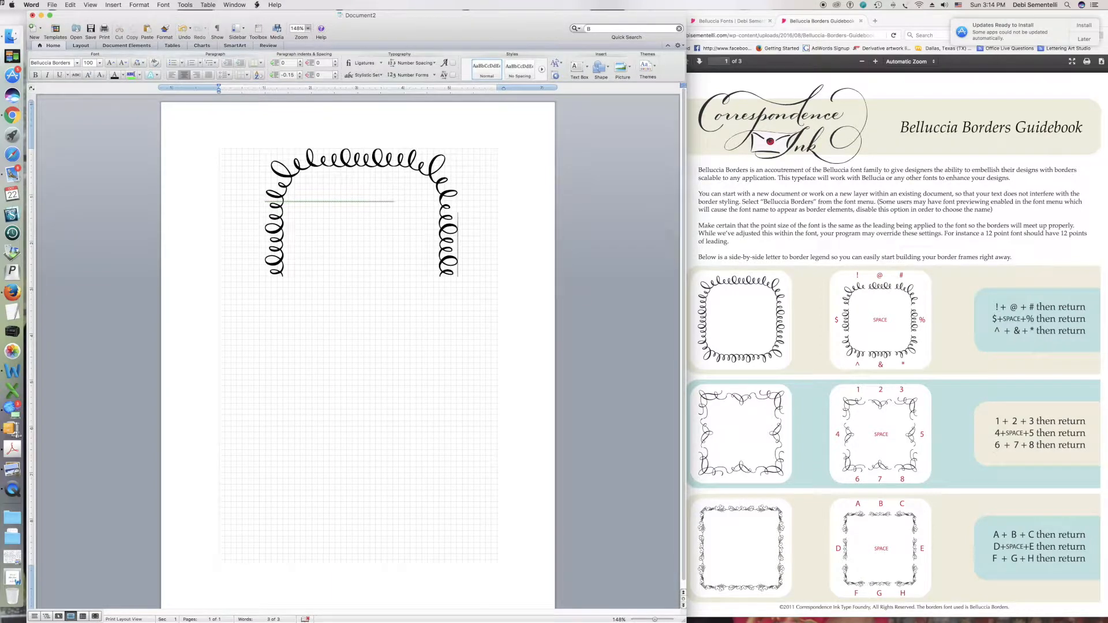
key("Return")
type("^")
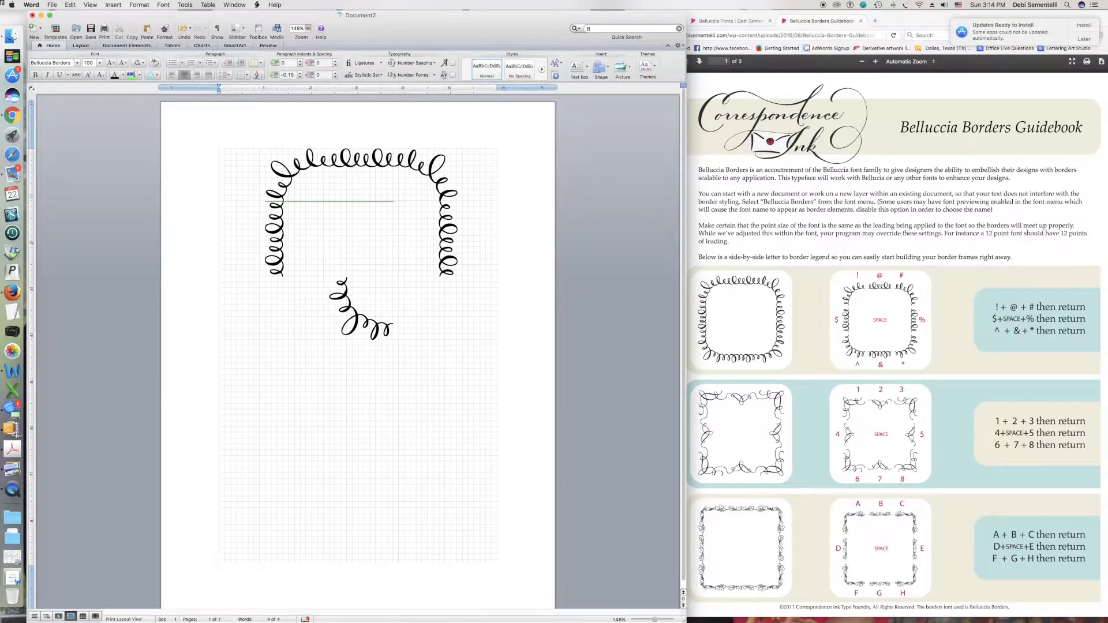
type("&&")
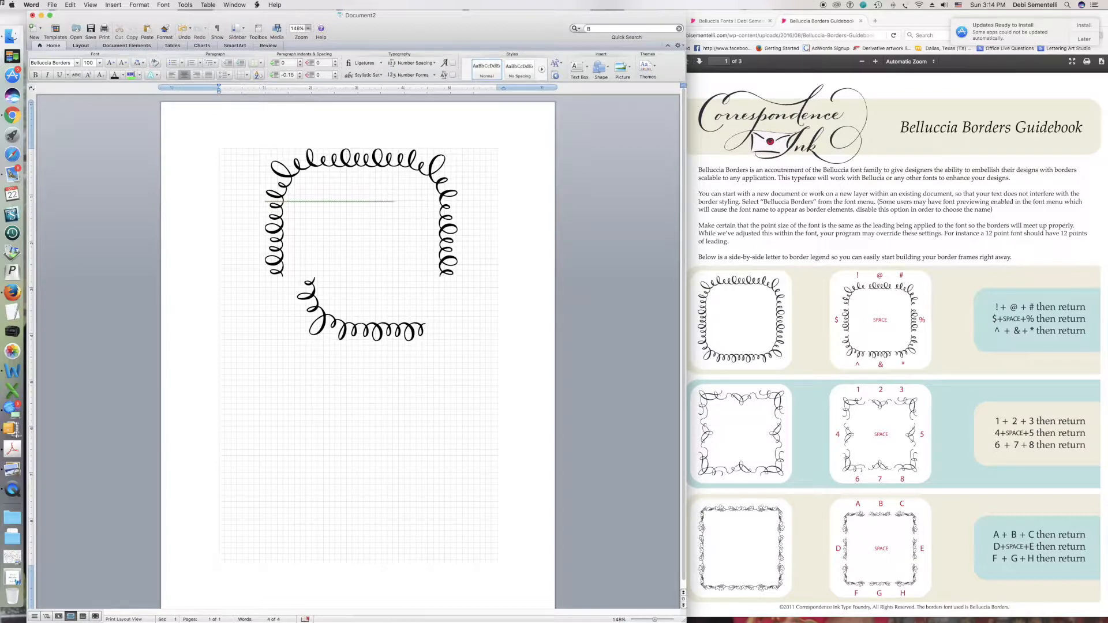
type("*")
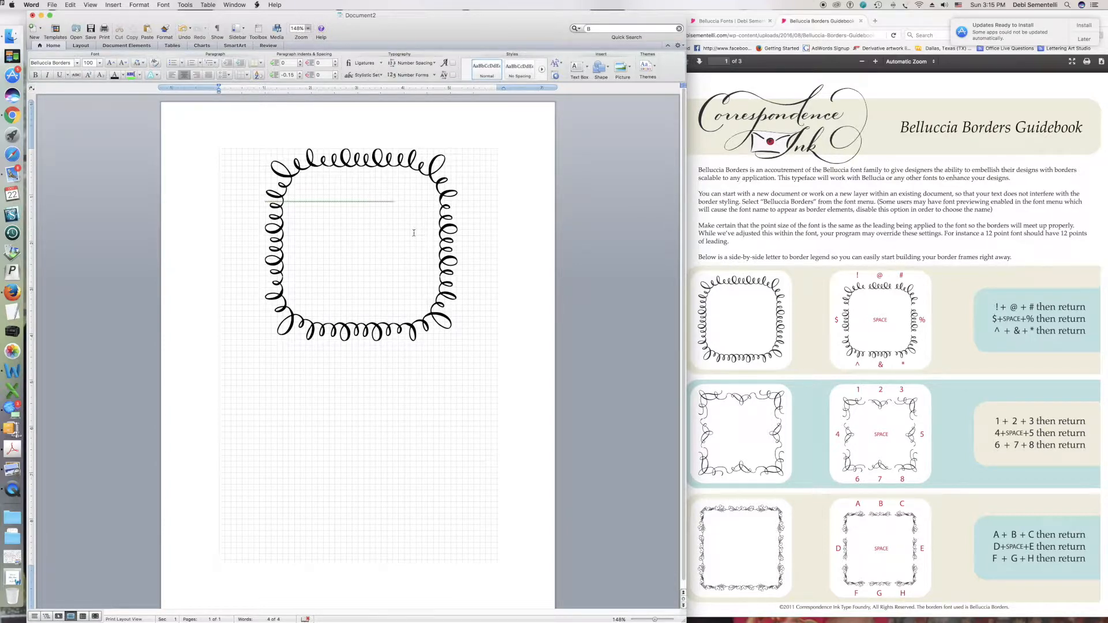
- Replace the looped square border with a compact two-line frame of corners and sides: !@#, then ^&*
left_click_drag(269, 164, 454, 326)
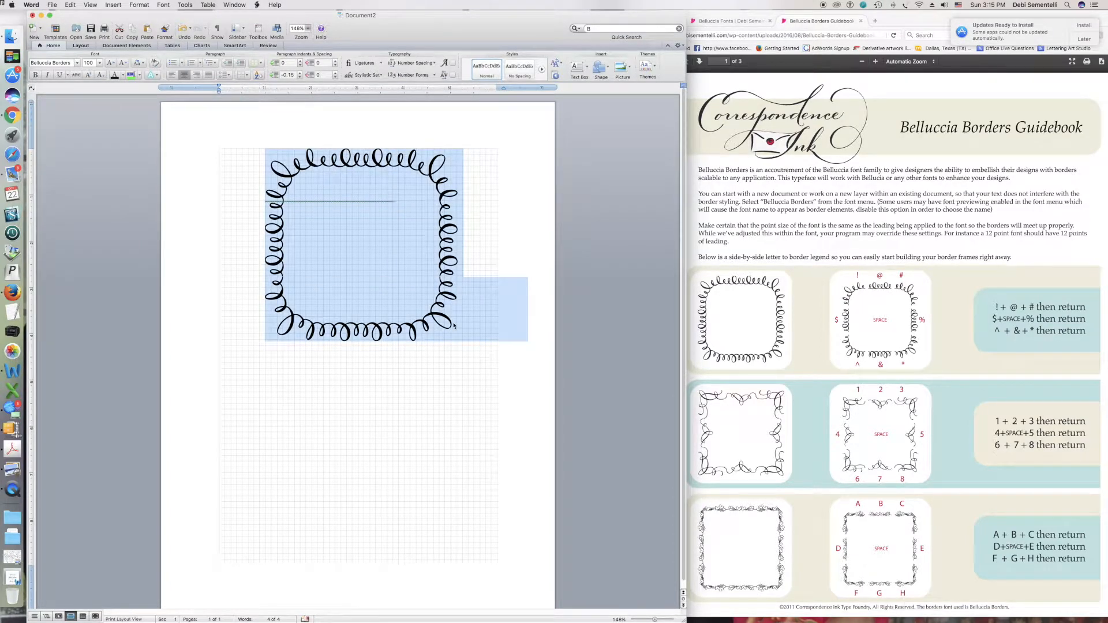
key("BackSpace")
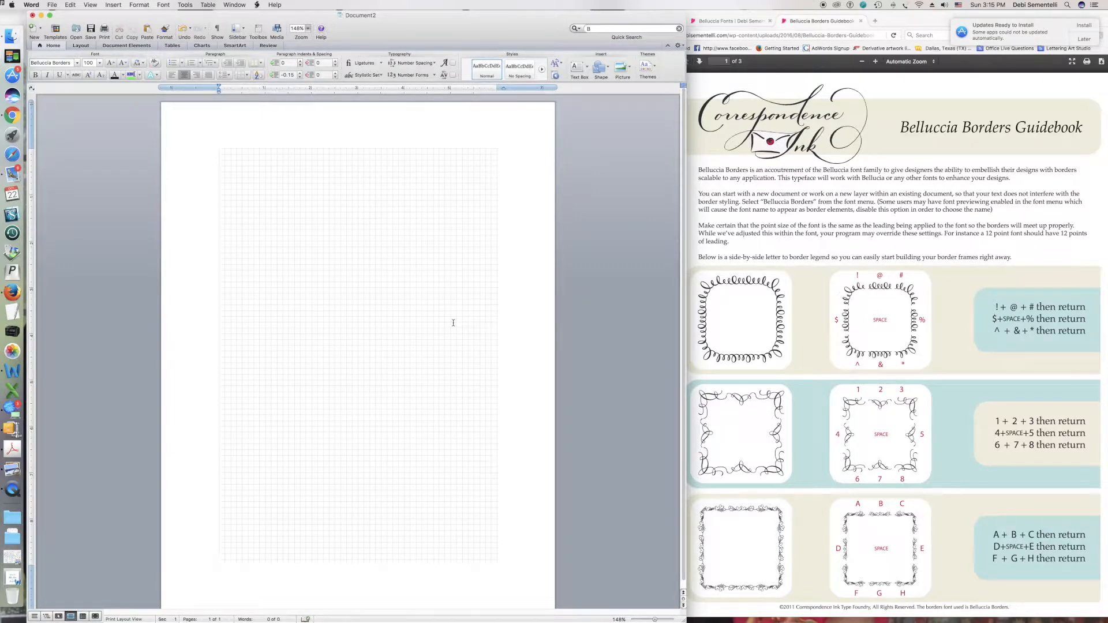
type("!")
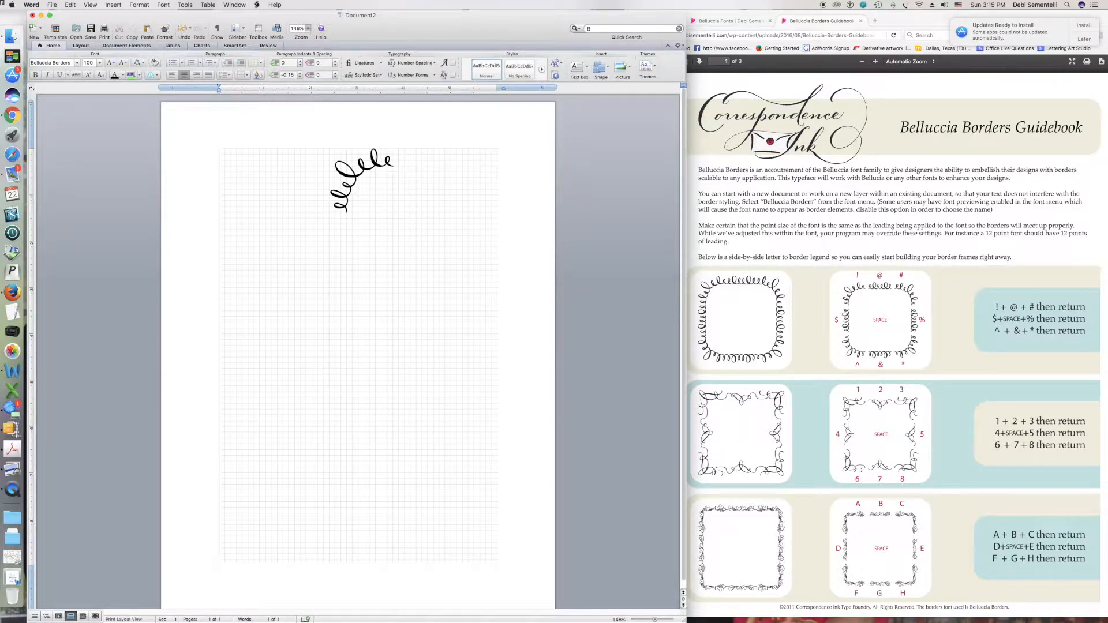
type("@#")
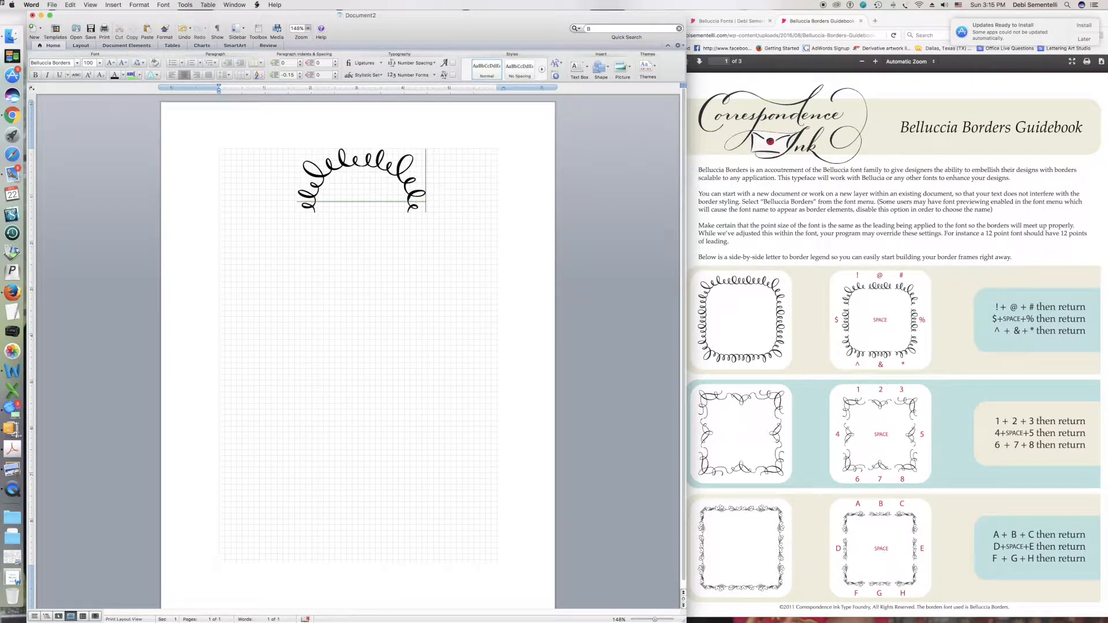
key("Return")
type("^")
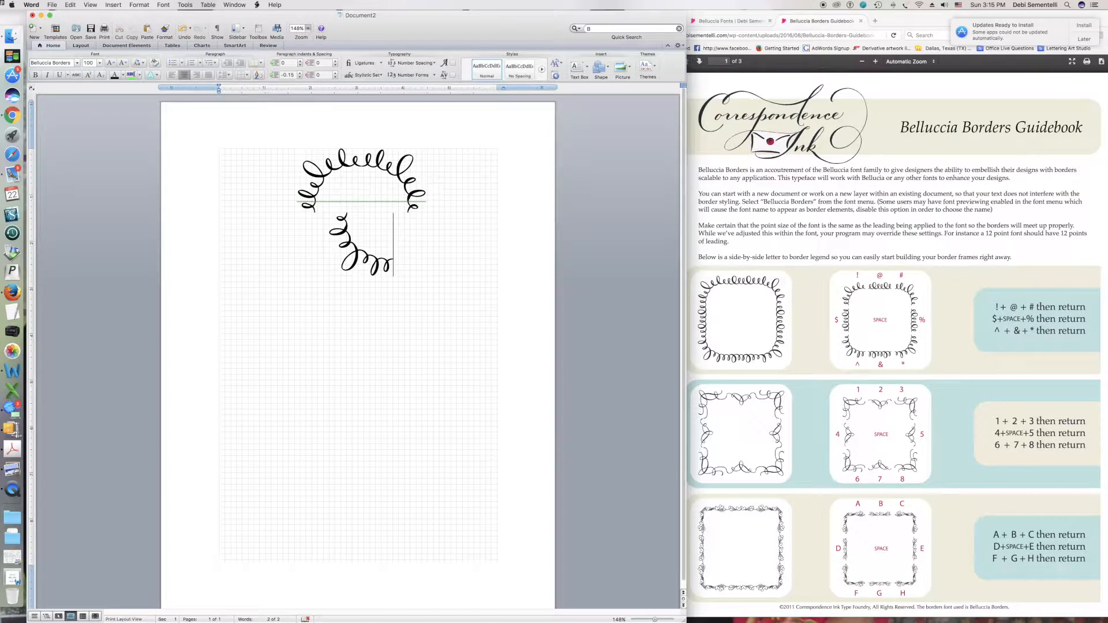
type("&*")
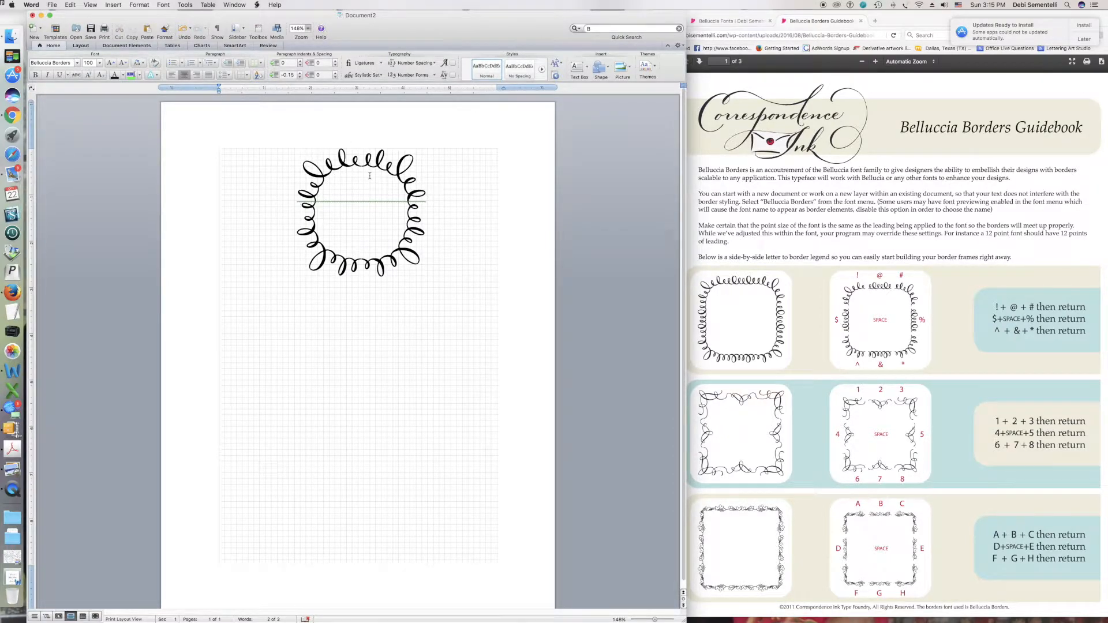
- Enlarge the compact looped frame by setting its font size to 125, then to 150
left_click_drag(306, 165, 447, 282)
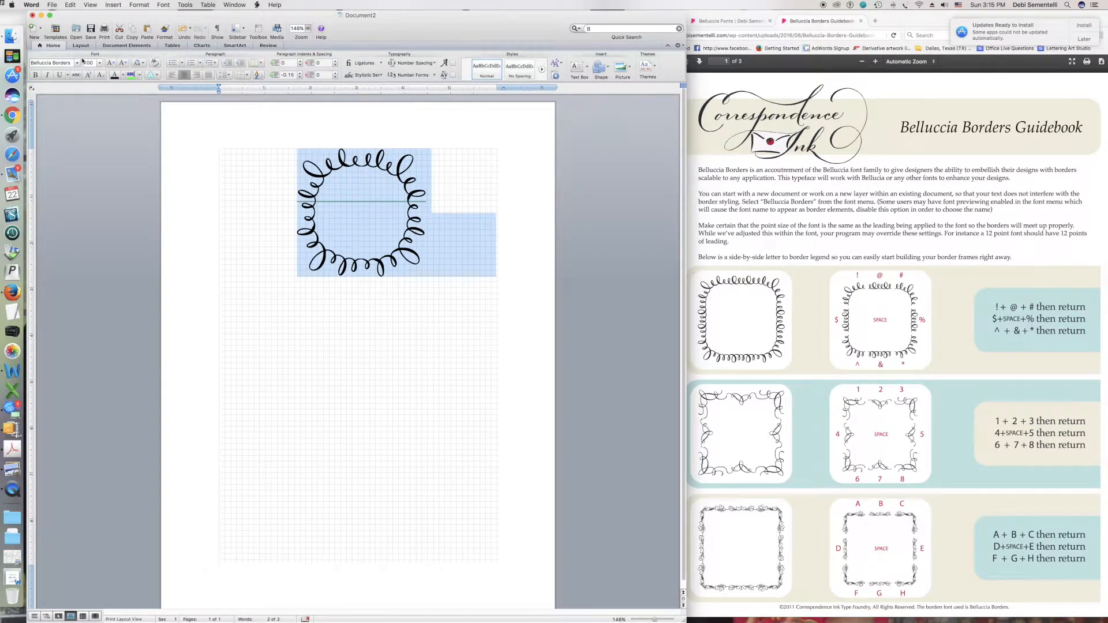
left_click(100, 63)
left_click(100, 63)
type("125")
key("Return")
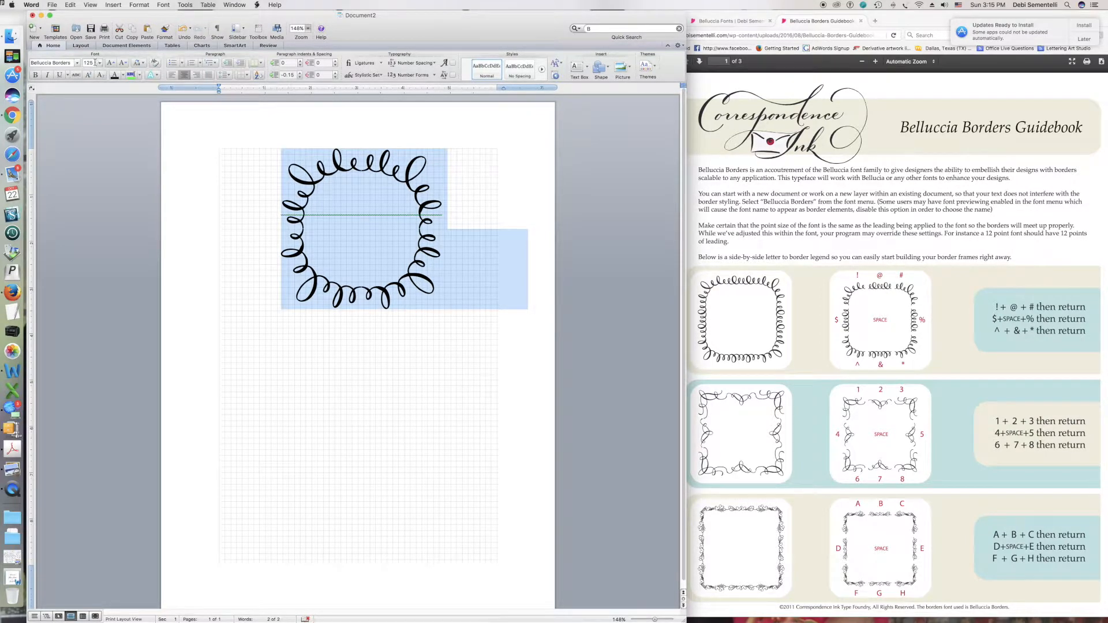
type("150")
key("Return")
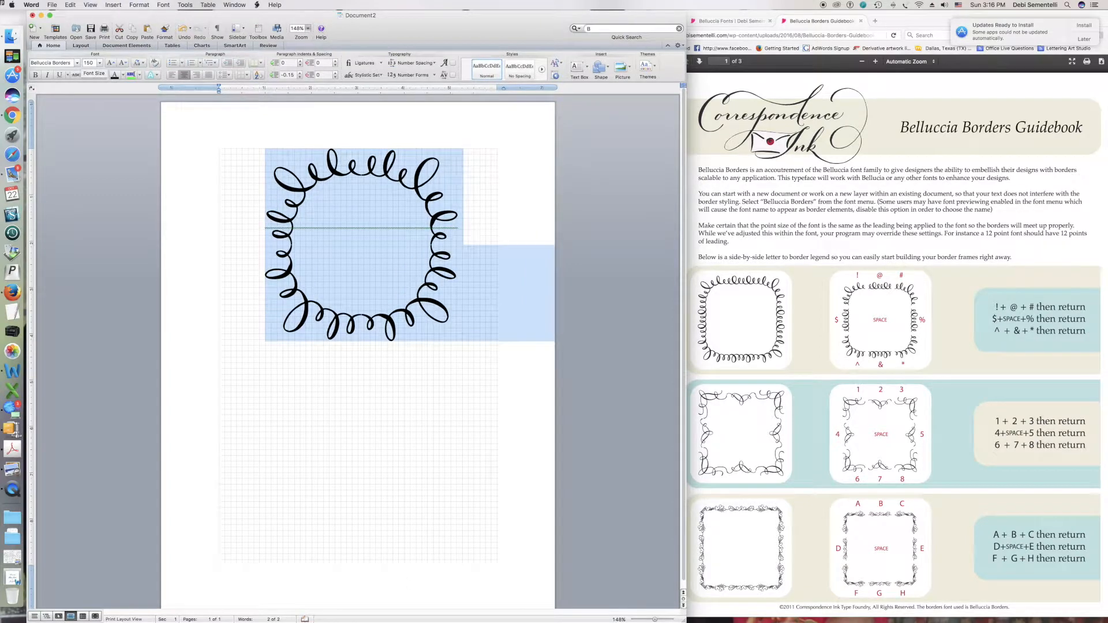
left_click(366, 259)
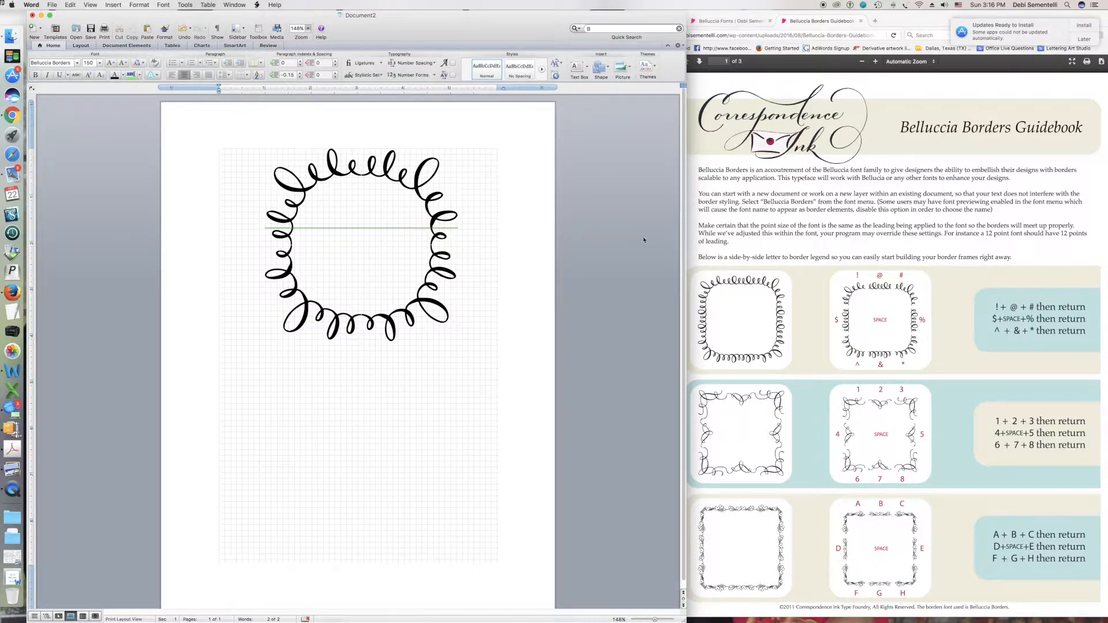
- Look through the remaining guidebook legends, ending at the q to x legend and the usage examples on page 3
scroll(885, 396, "down", 10)
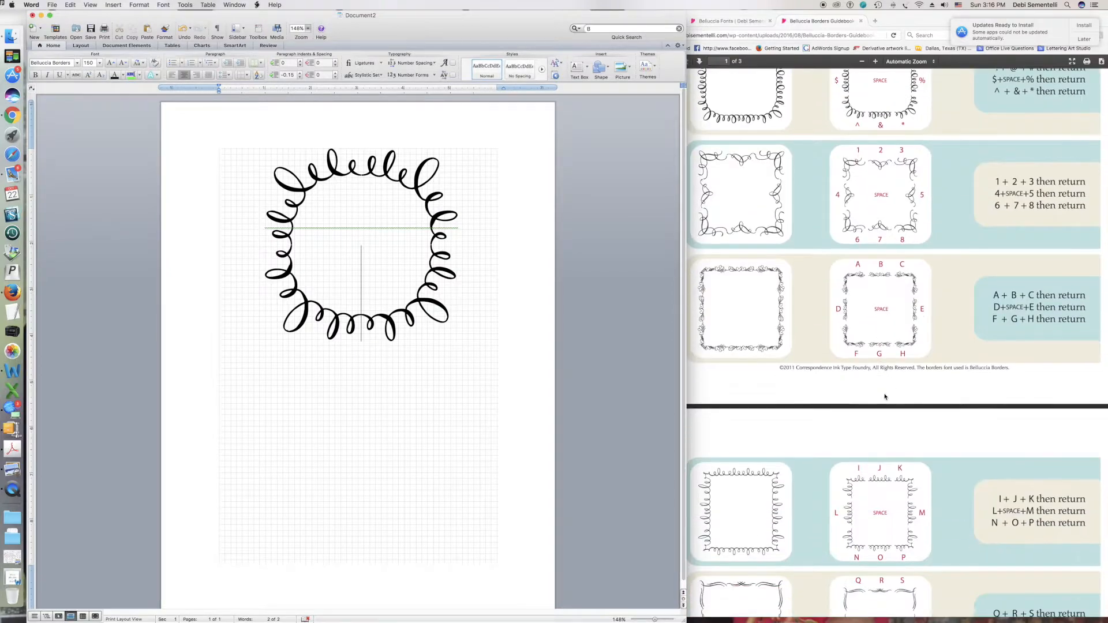
scroll(884, 396, "down", 15)
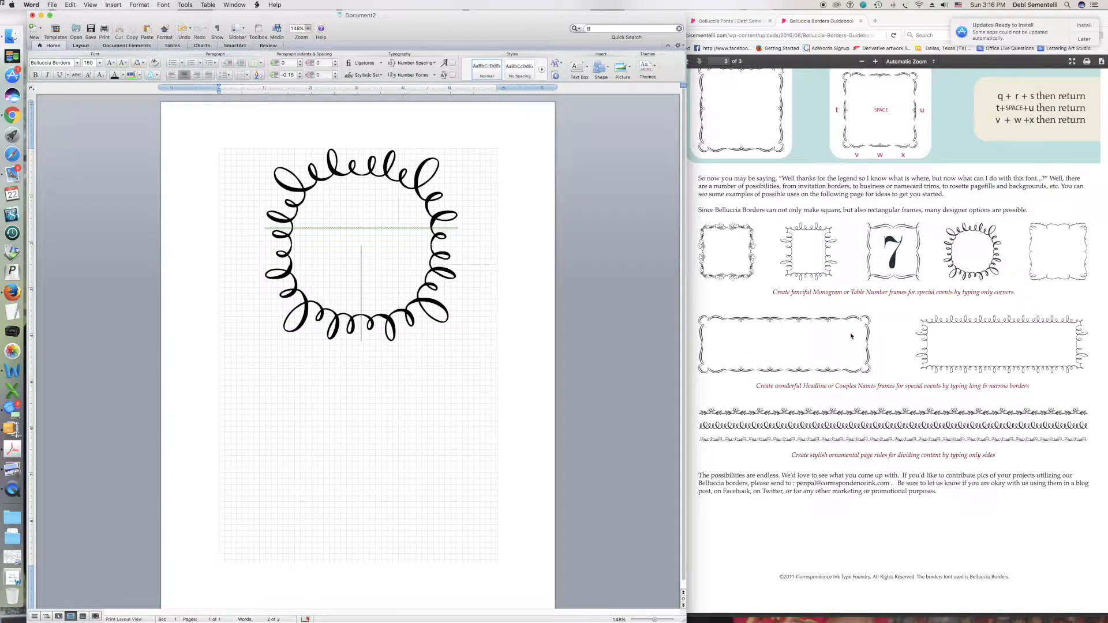
scroll(851, 336, "up", 3)
scroll(851, 336, "up", 4)
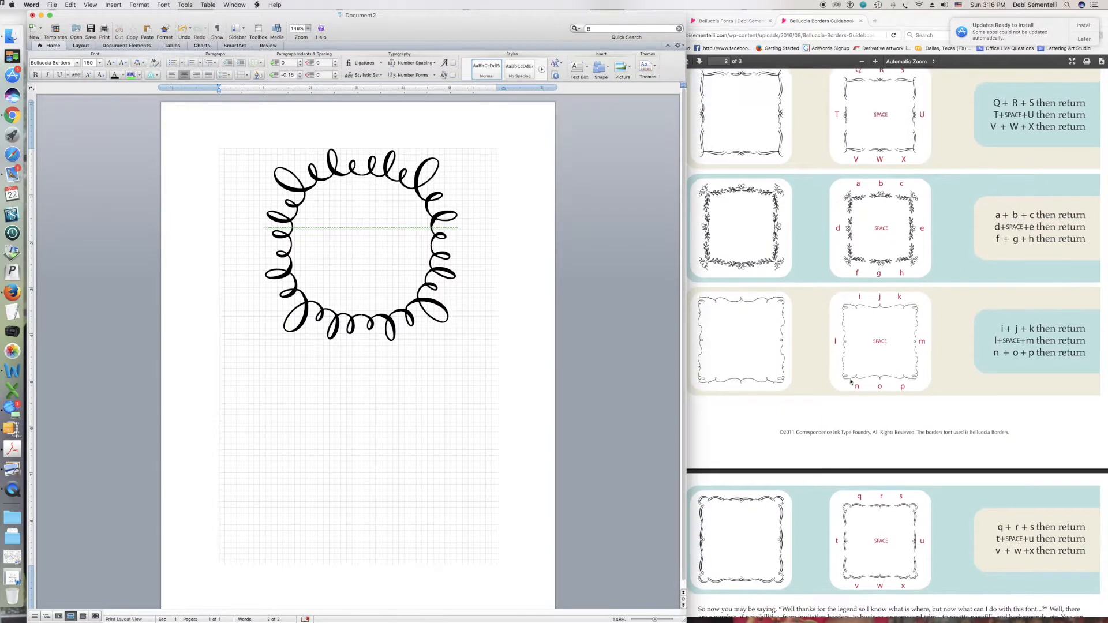
scroll(846, 406, "down", 1)
left_click(729, 415)
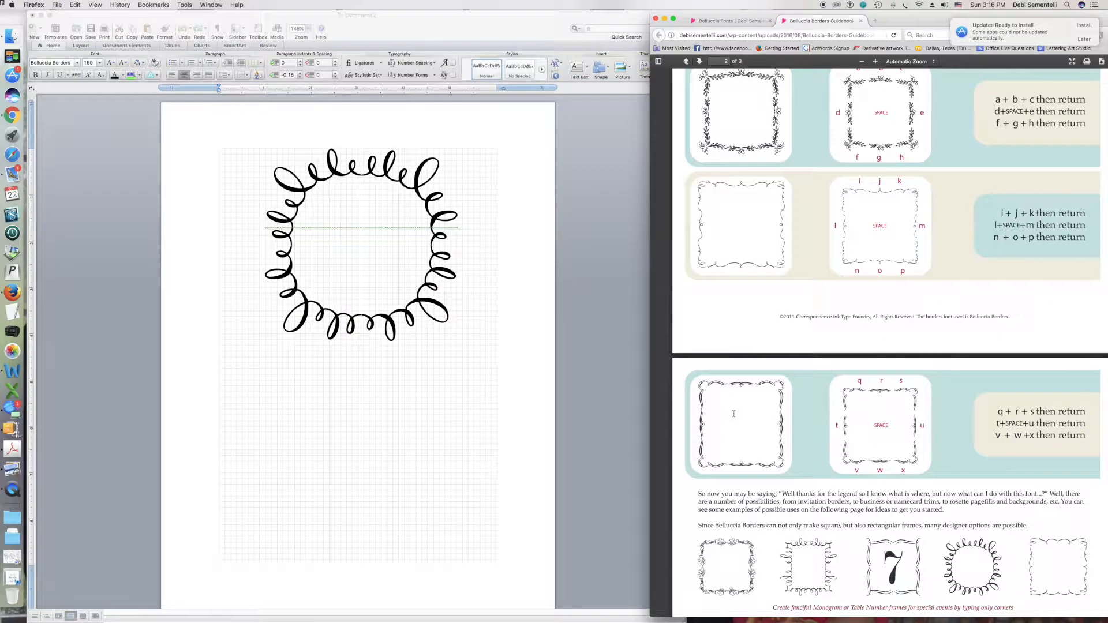
scroll(747, 414, "down", 4)
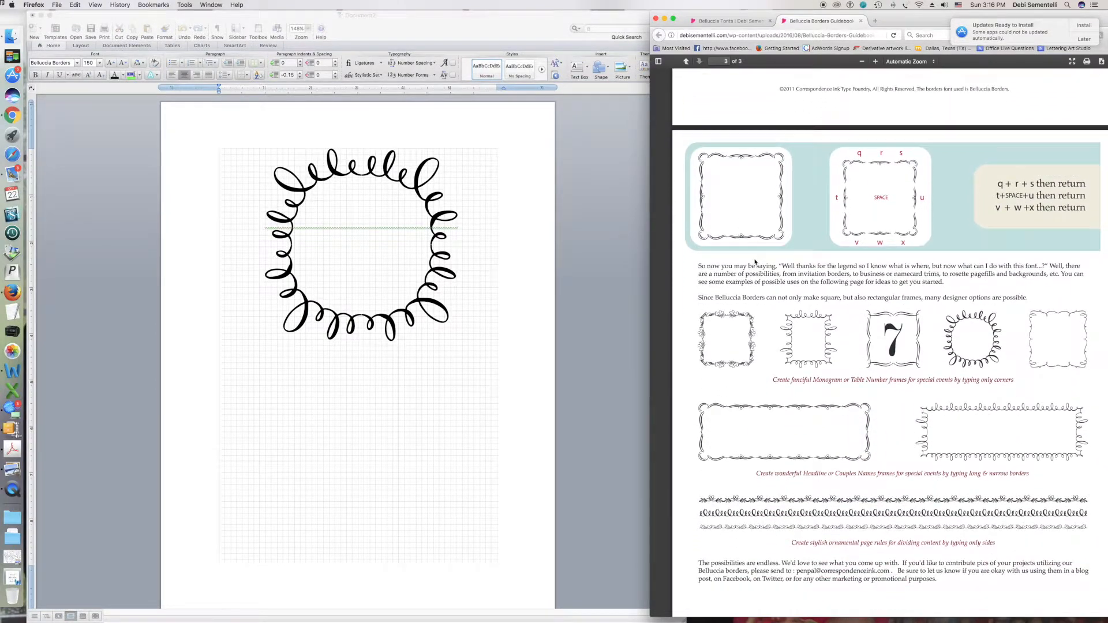
scroll(752, 213, "down", 1)
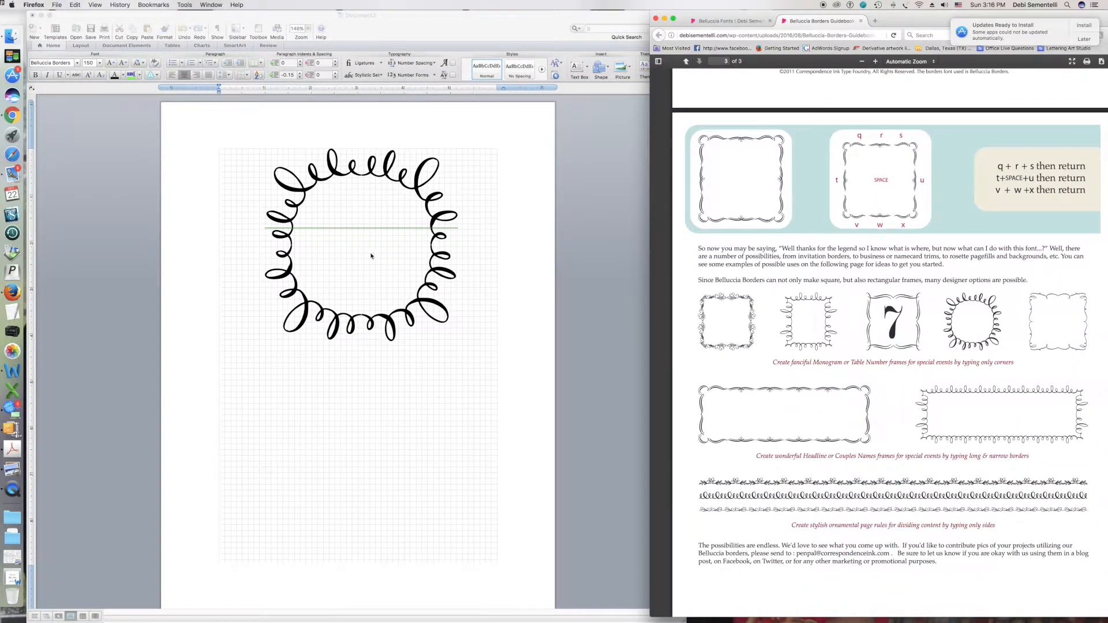
- Delete the compact looped frame and set the font size to 72 for the blank page
left_click(270, 175)
left_click_drag(270, 174, 470, 355)
key("BackSpace")
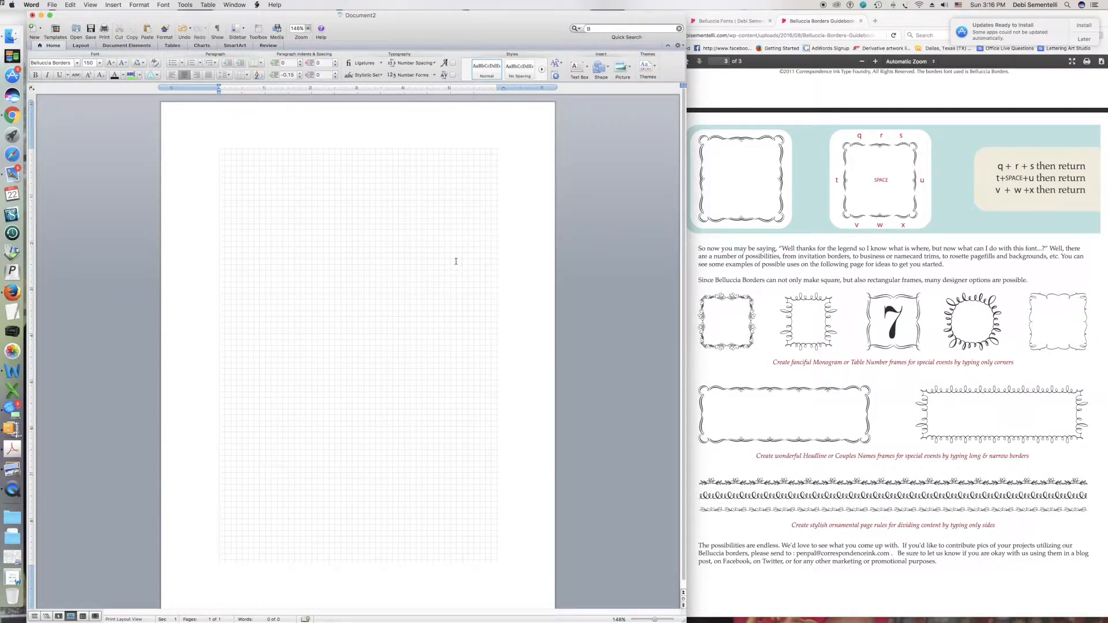
left_click(100, 63)
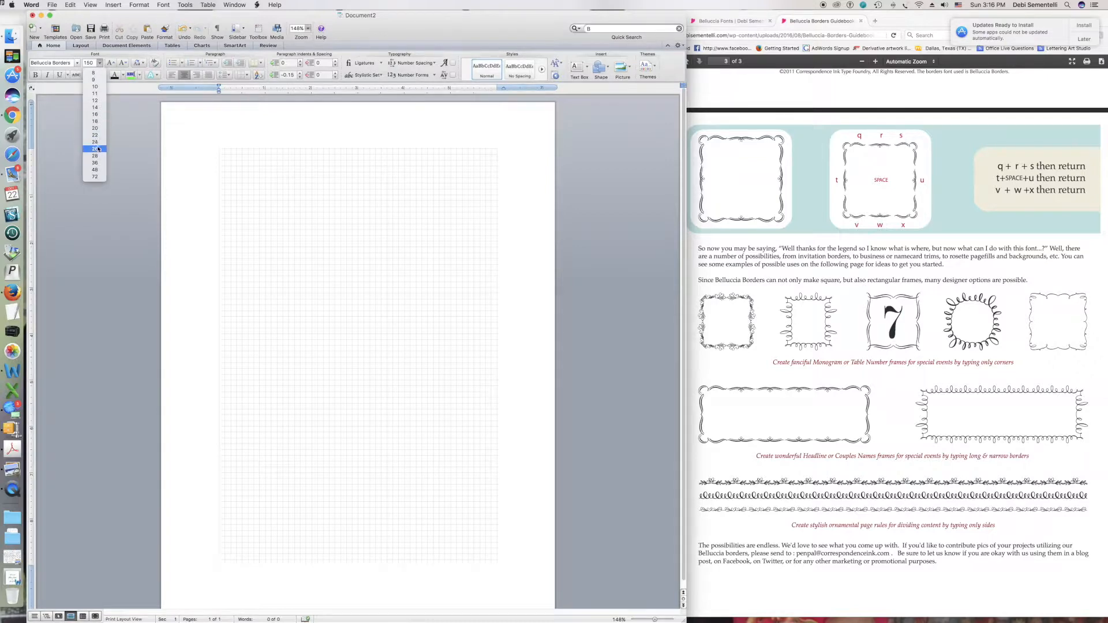
left_click(99, 176)
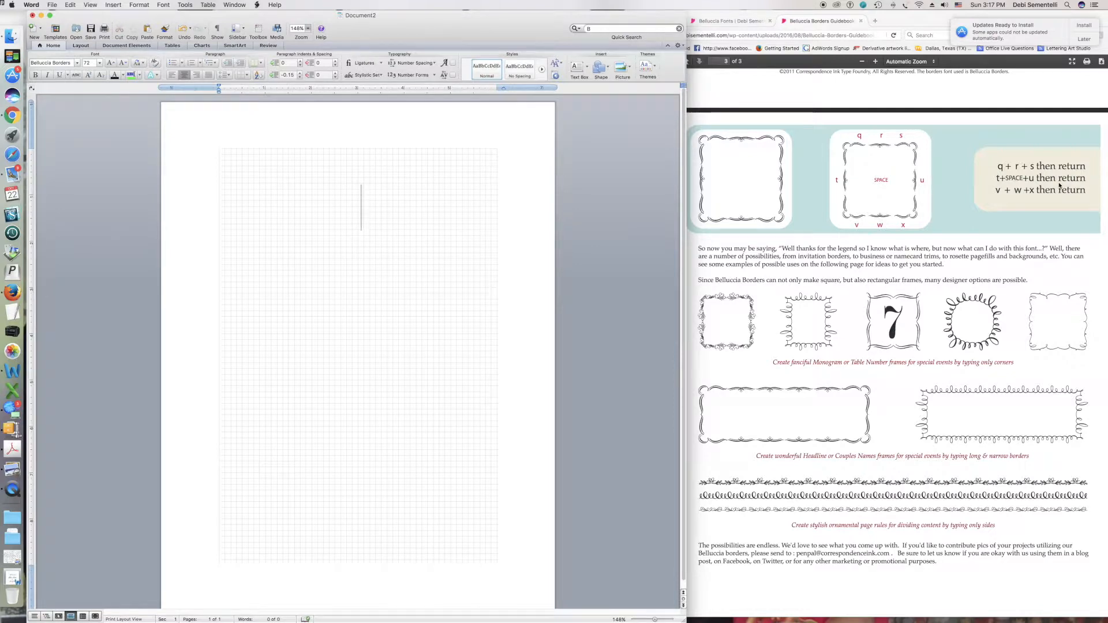
- Build the square border from the page 3 legend in three lines: qrs, then t, a space and u, then vwx
type("q")
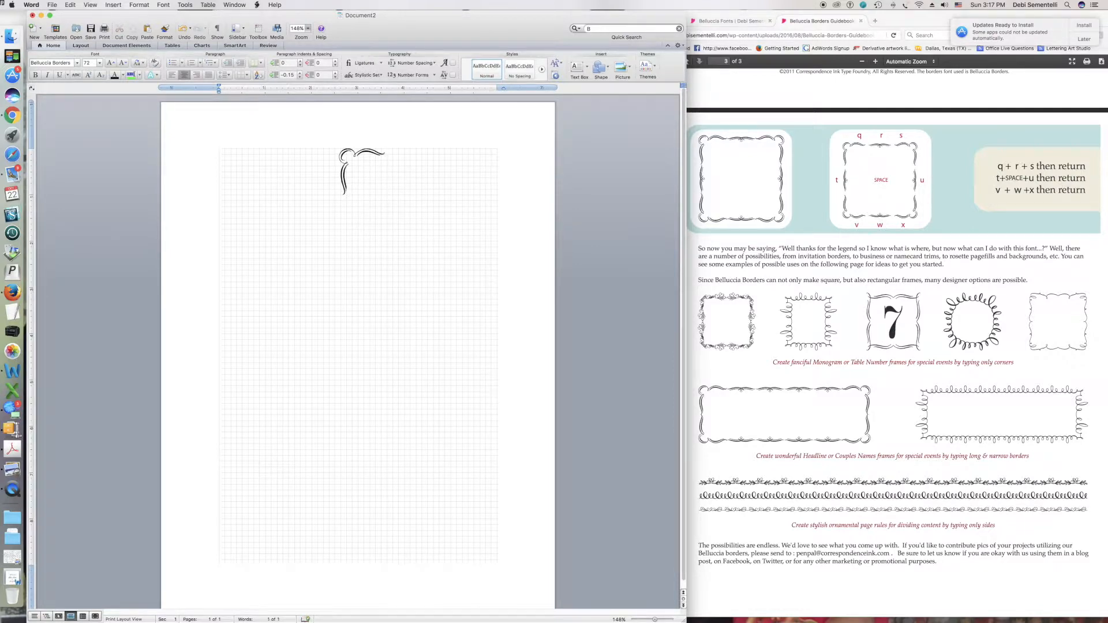
type("r")
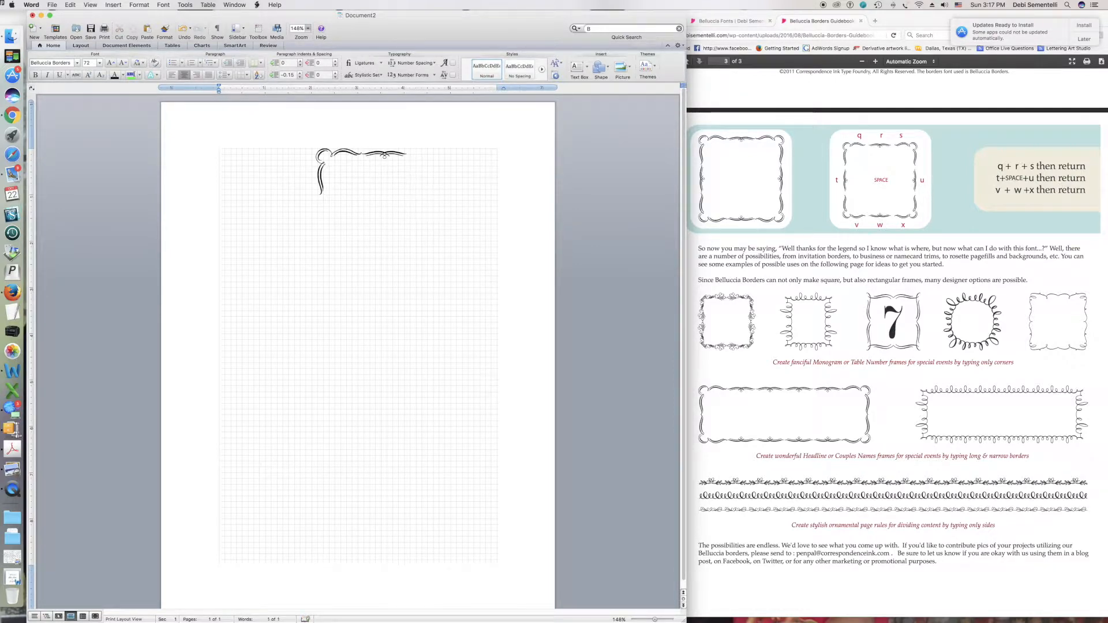
type("s")
key("Return")
type("t ")
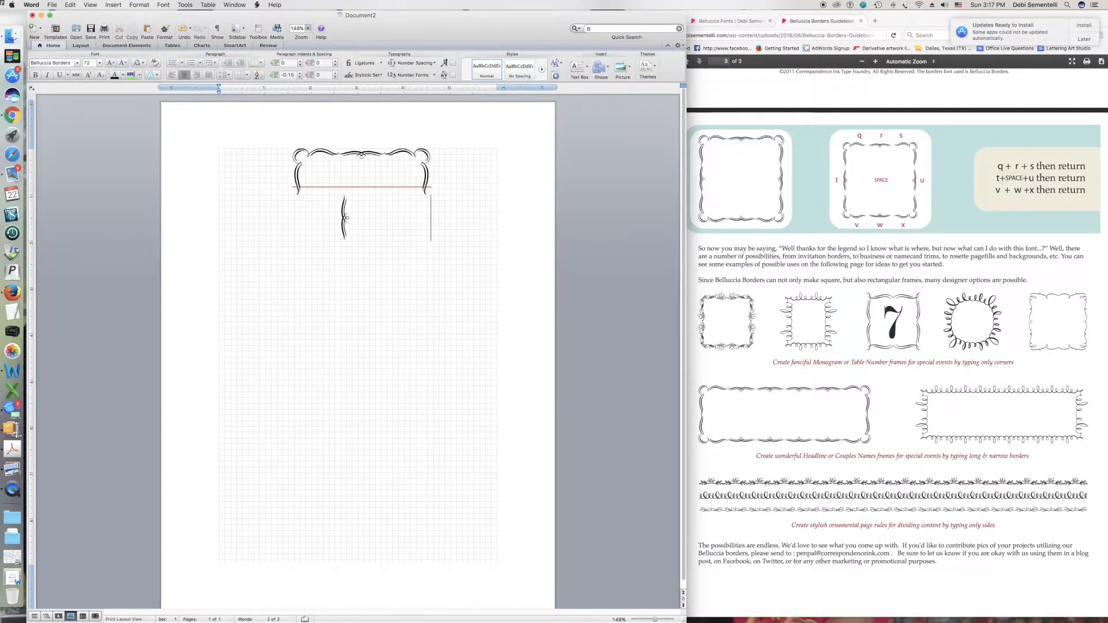
type(" u")
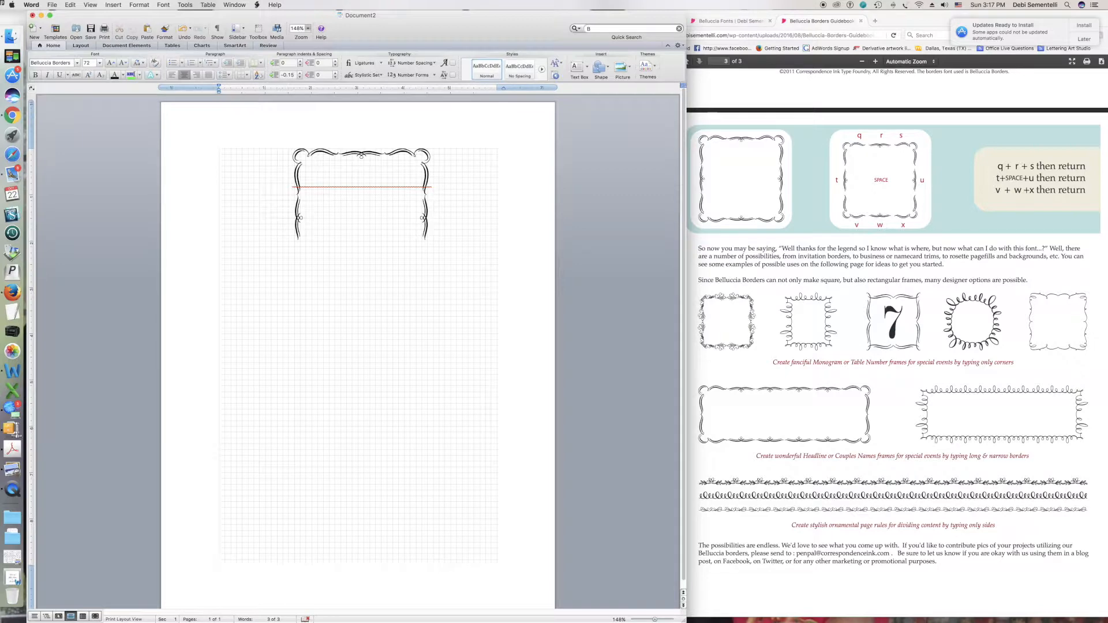
key("Return")
type("v")
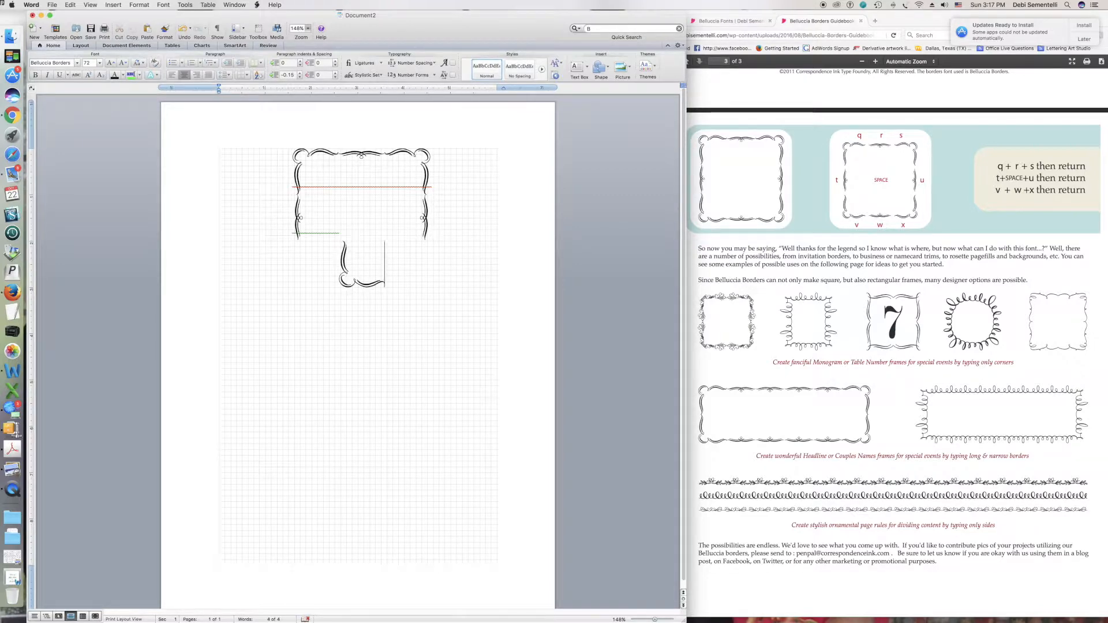
type("w")
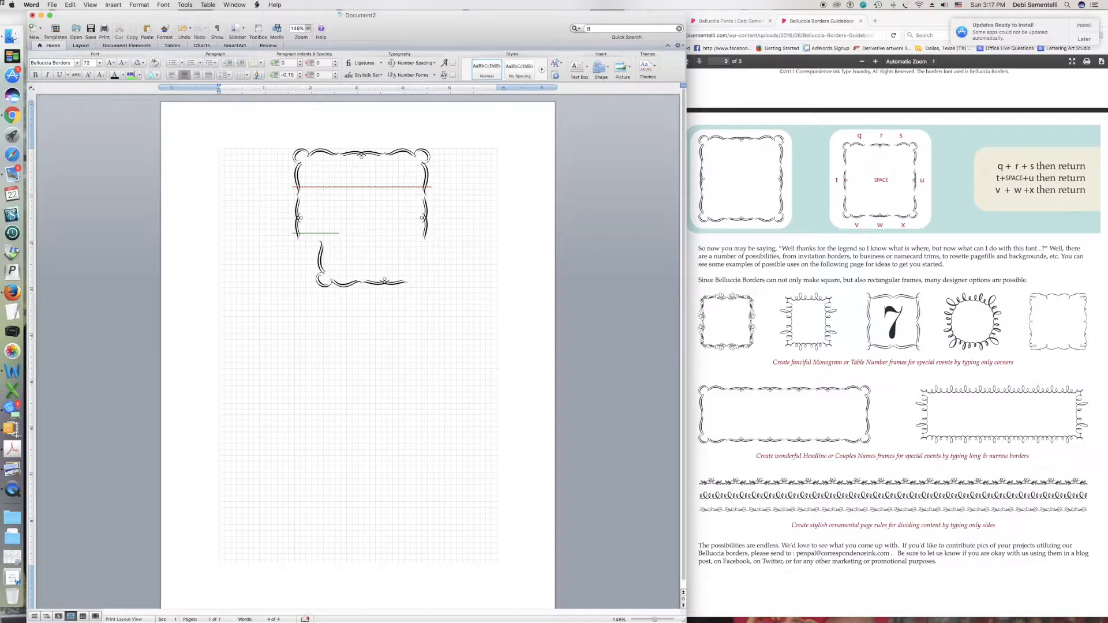
type("x")
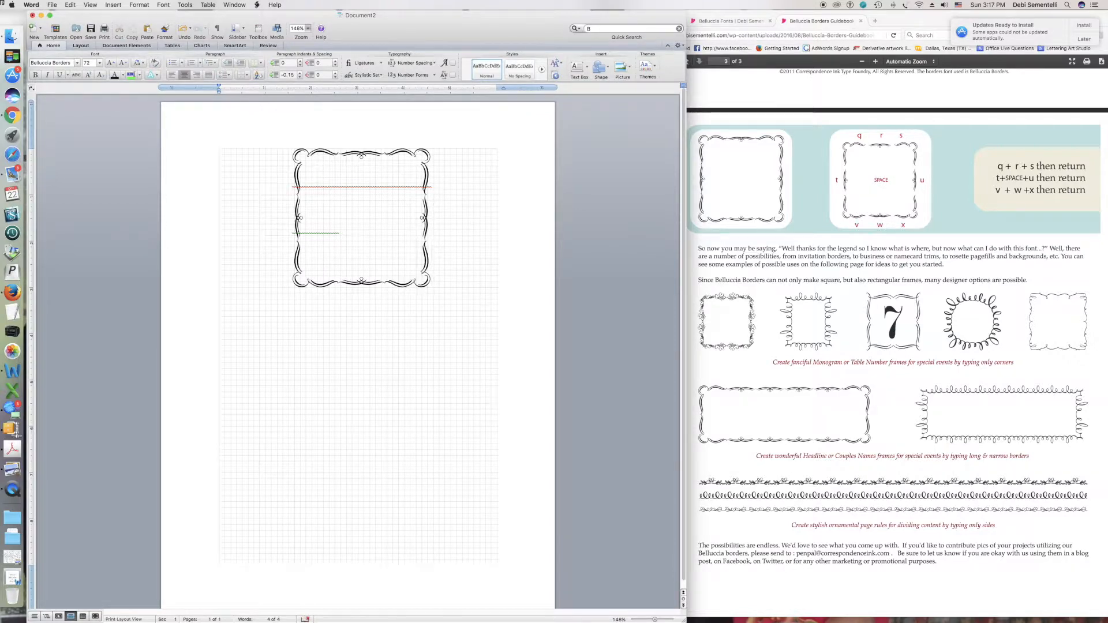
- Delete all three lines of the square border so the page is blank
left_click(362, 149)
left_click_drag(277, 210, 518, 296)
key("BackSpace")
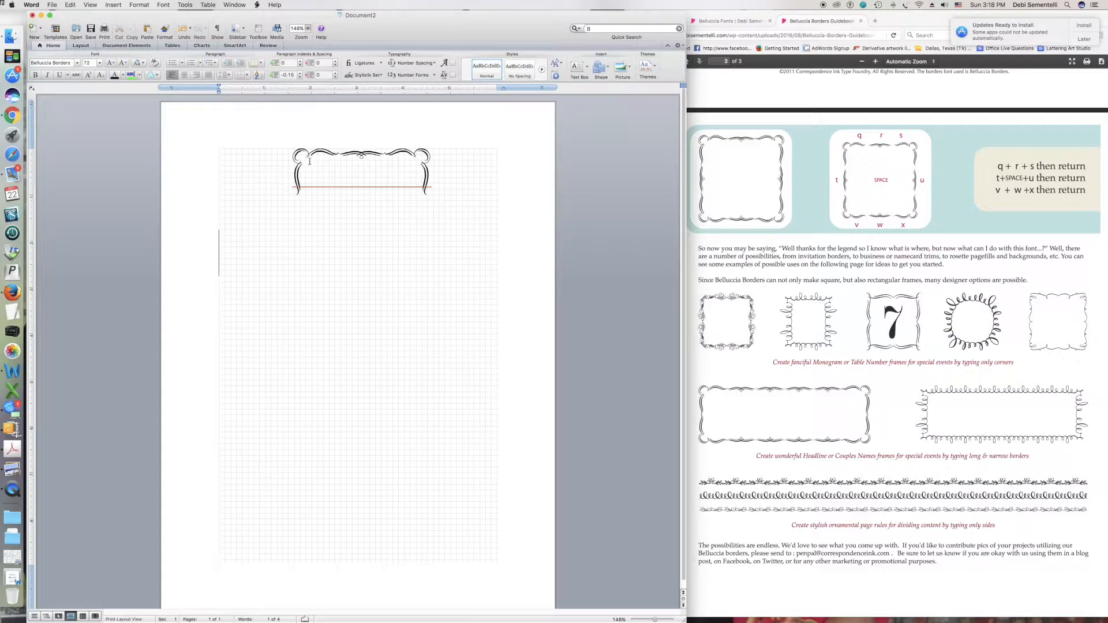
left_click_drag(308, 161, 487, 179)
key("BackSpace")
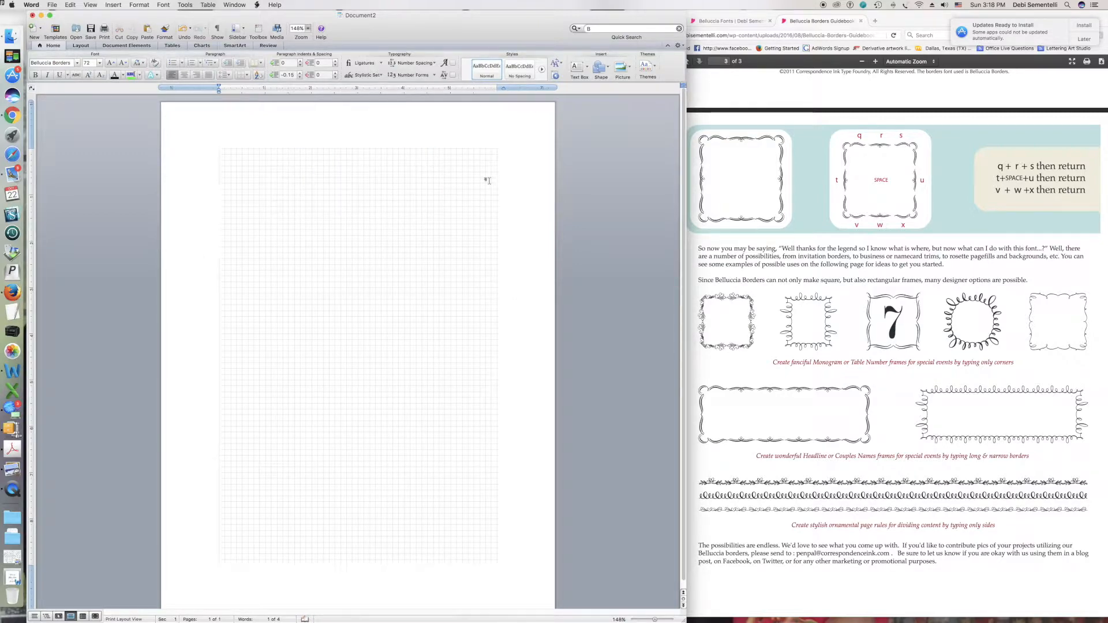
- Build a wide rectangular frame in three lines: qrrrrs, then t, four spaces and u, then vwwwwx
type("q")
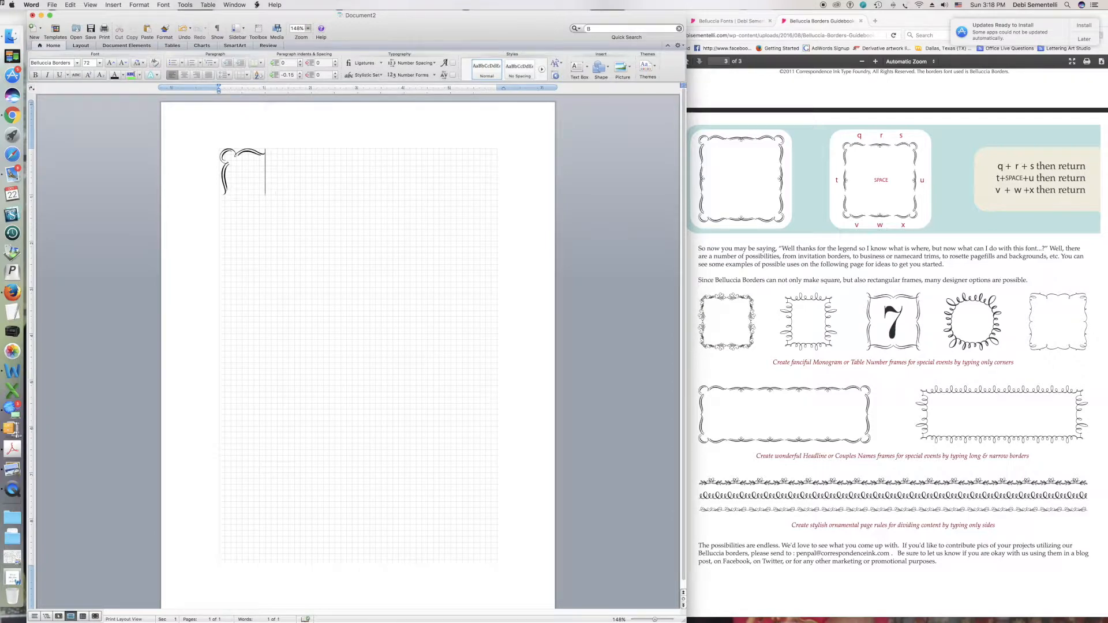
type("rrrr")
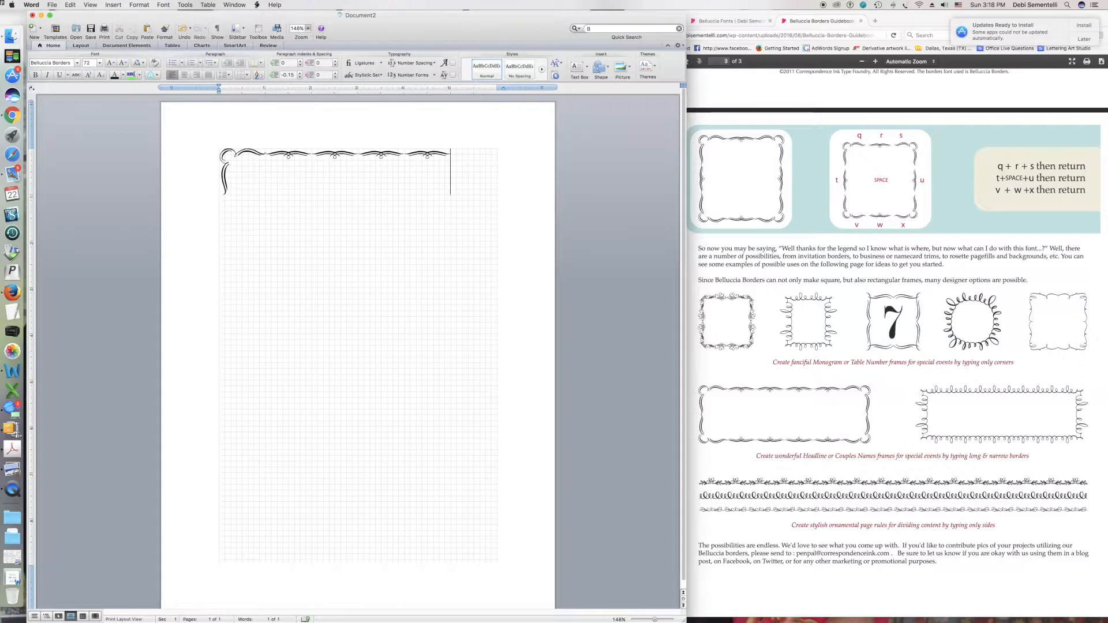
type("s")
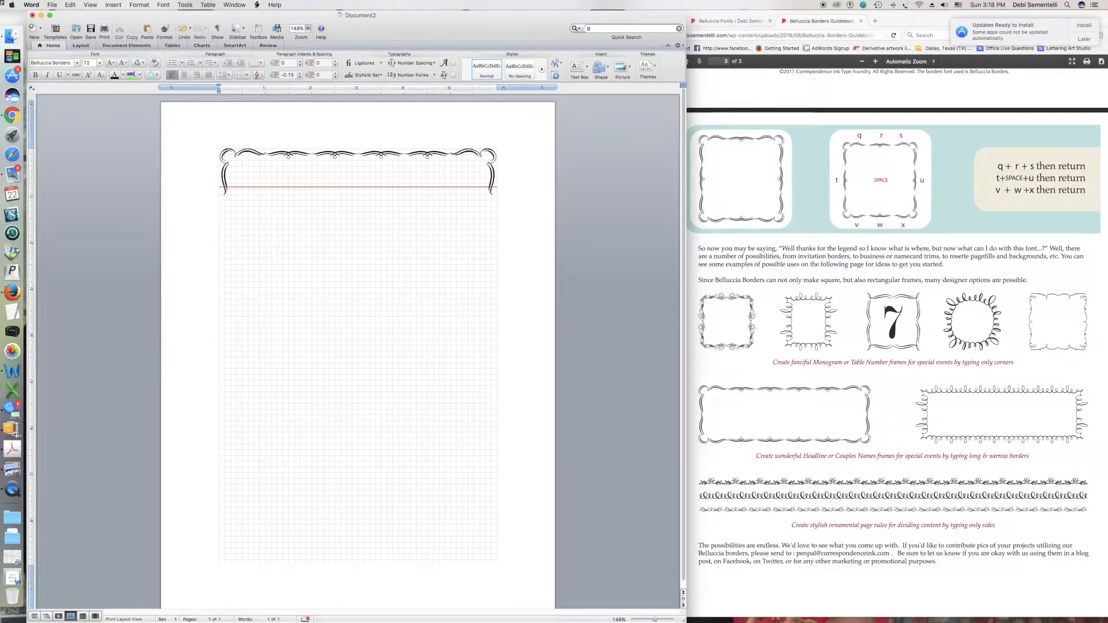
type("t   u")
key("Return")
type("v")
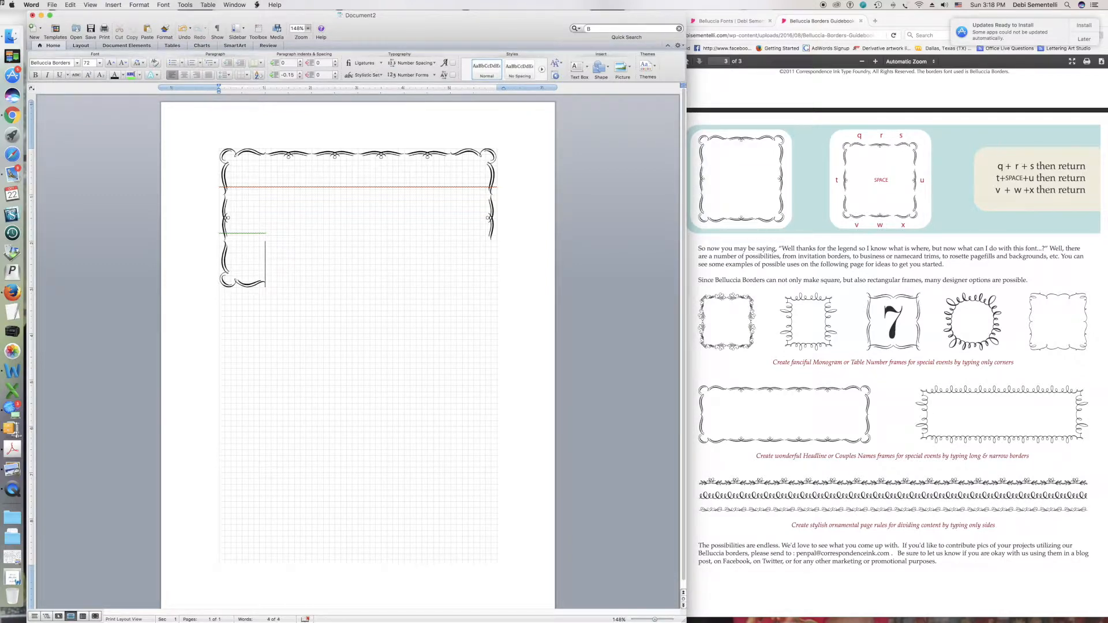
type("wwww")
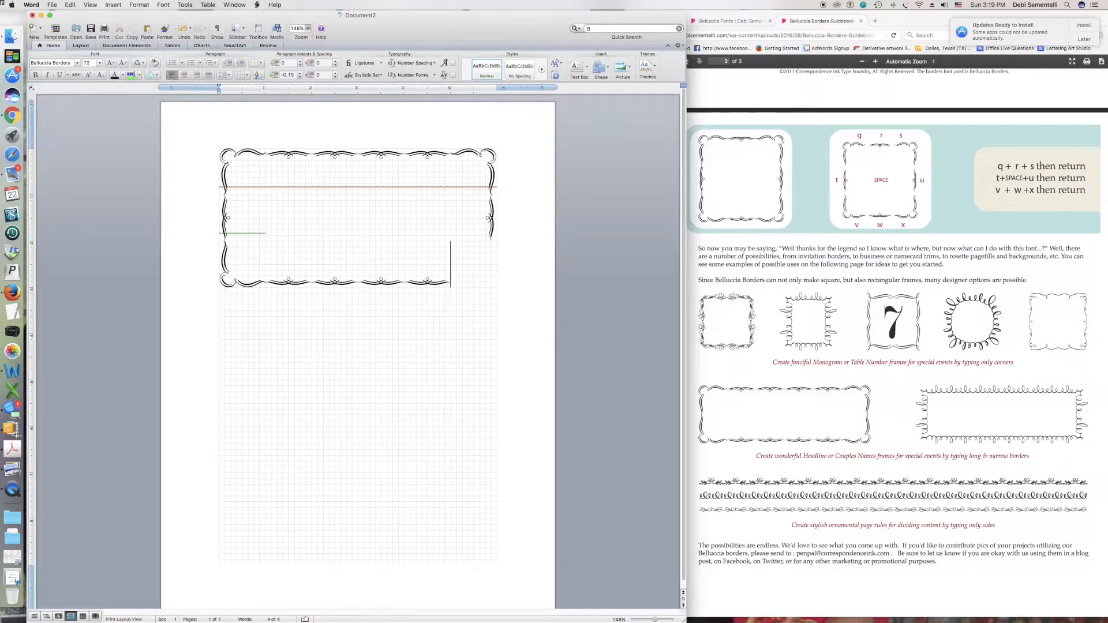
type("x")
- Ignore all spelling errors flagged for the text that forms the frame's top line
right_click(422, 188)
left_click(423, 191)
right_click(469, 192)
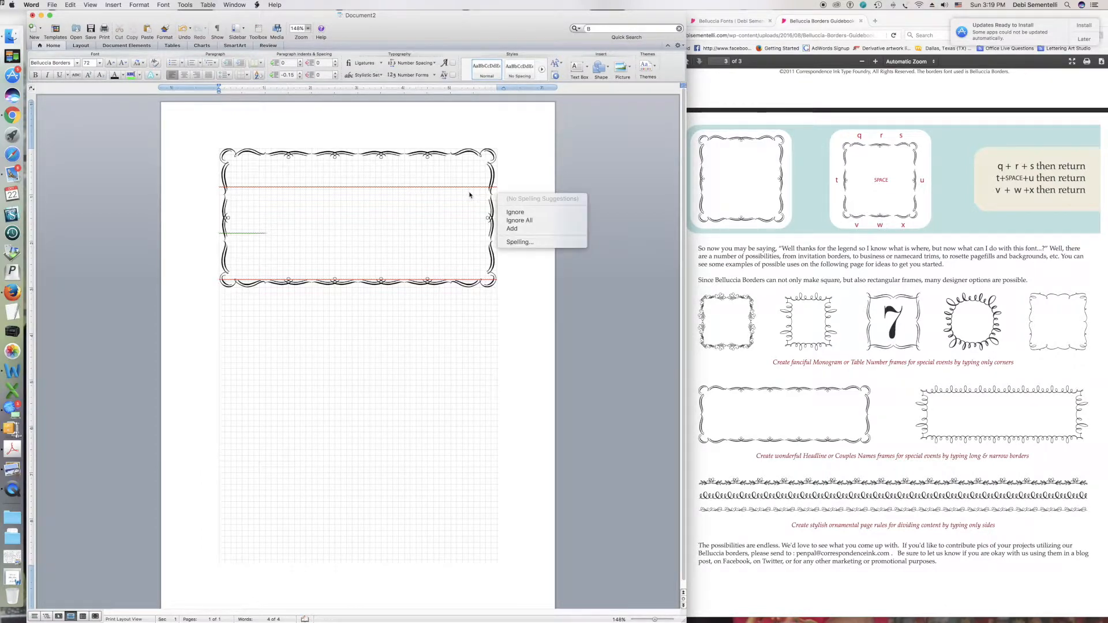
left_click(525, 221)
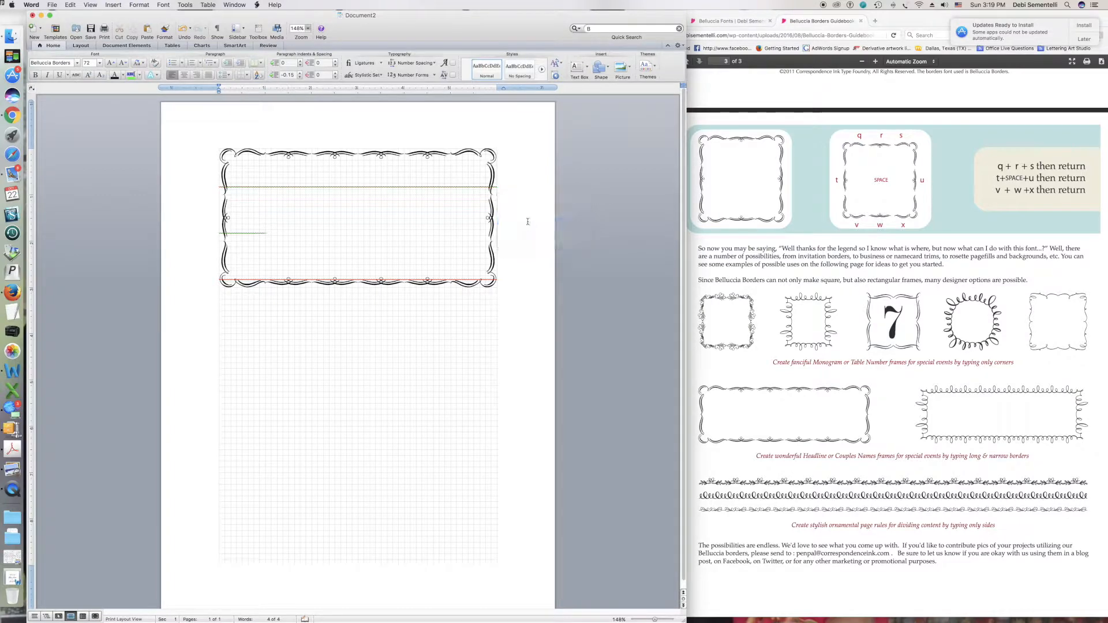
- Ignore the grammar flags on the frame's three lines and the spelling flag on its bottom line
right_click(452, 193)
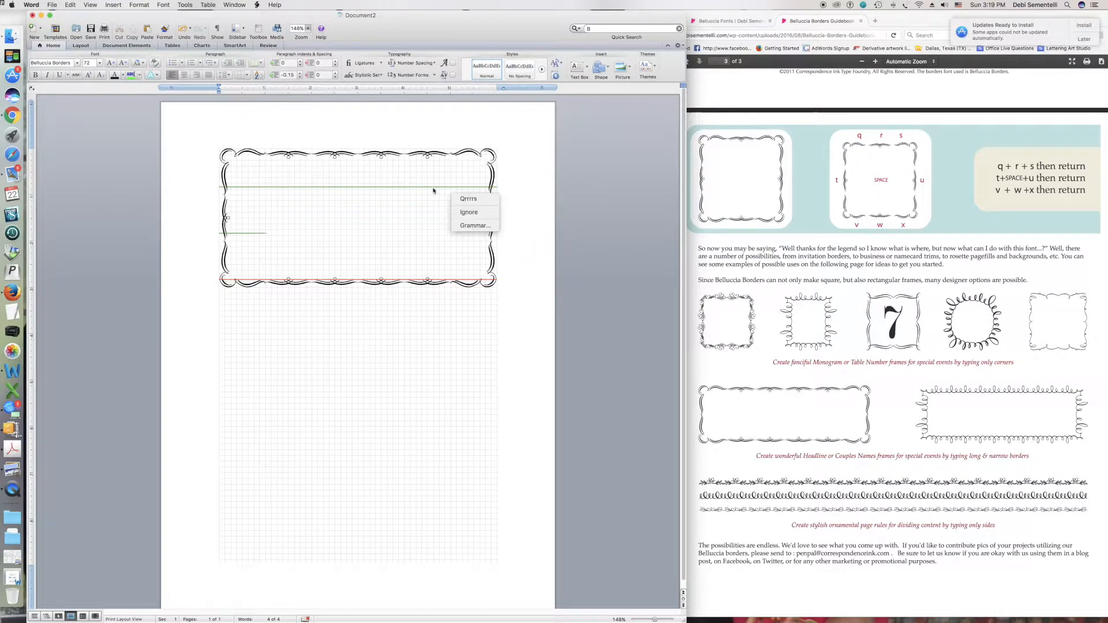
left_click(469, 212)
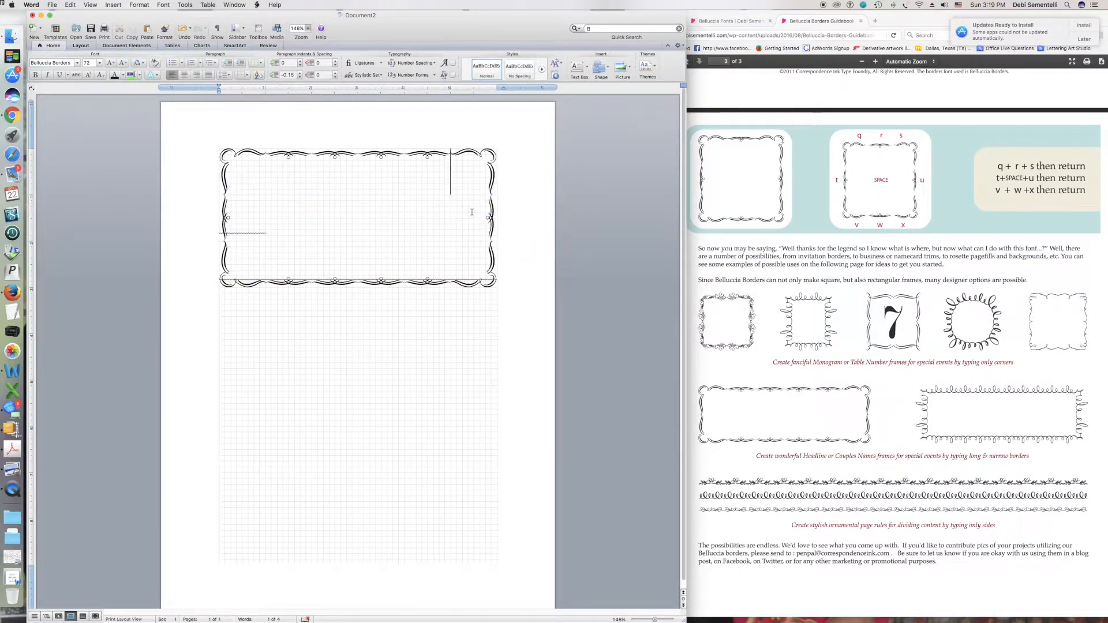
right_click(264, 238)
left_click(290, 260)
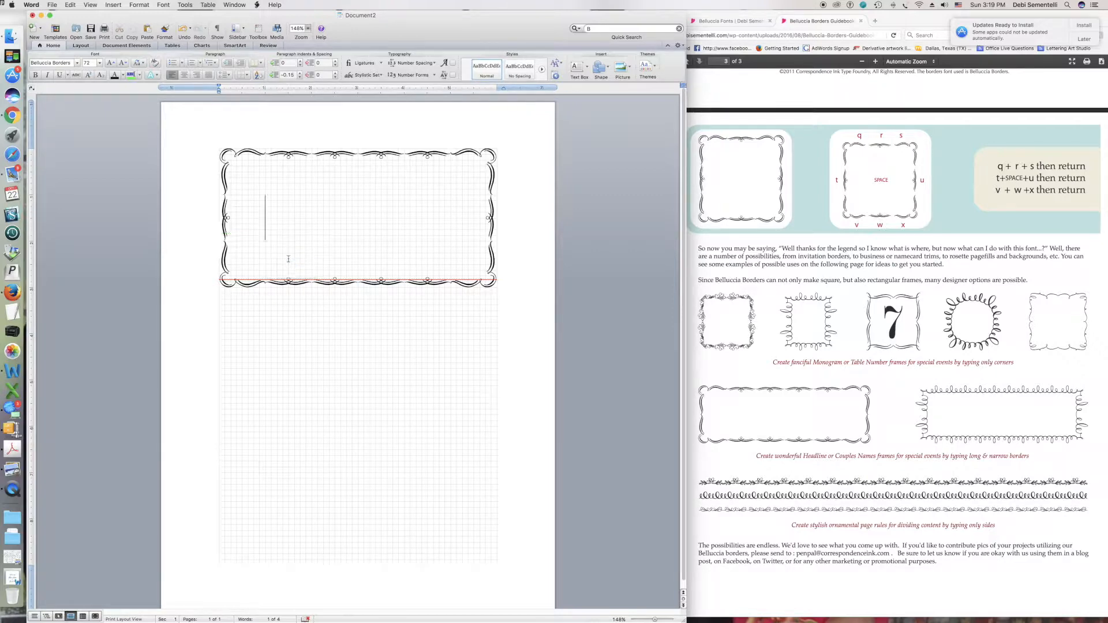
right_click(410, 280)
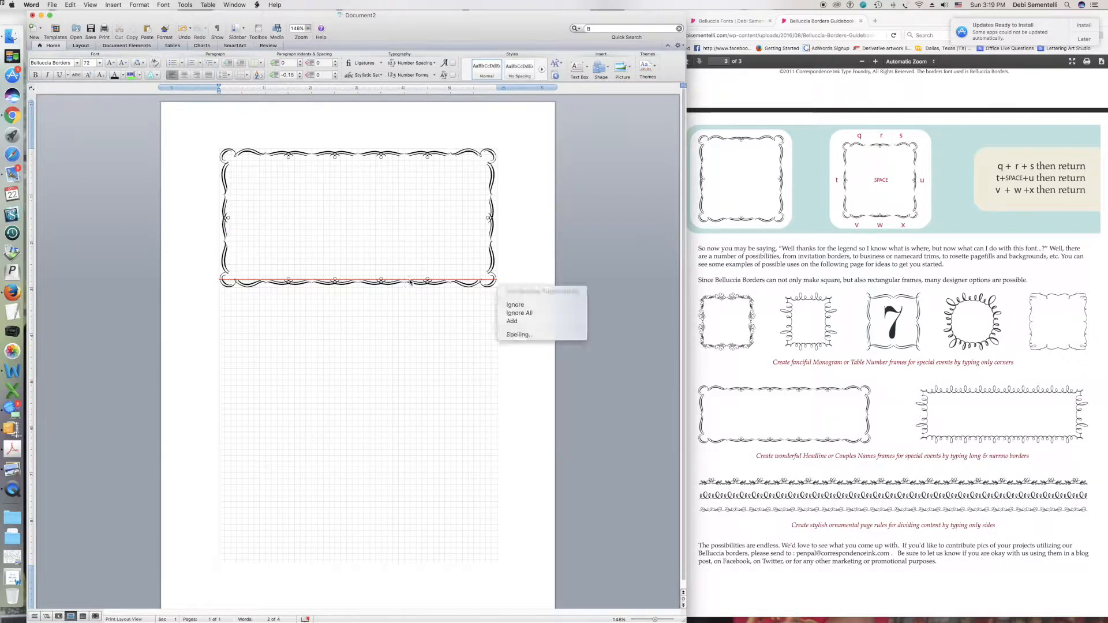
left_click(519, 306)
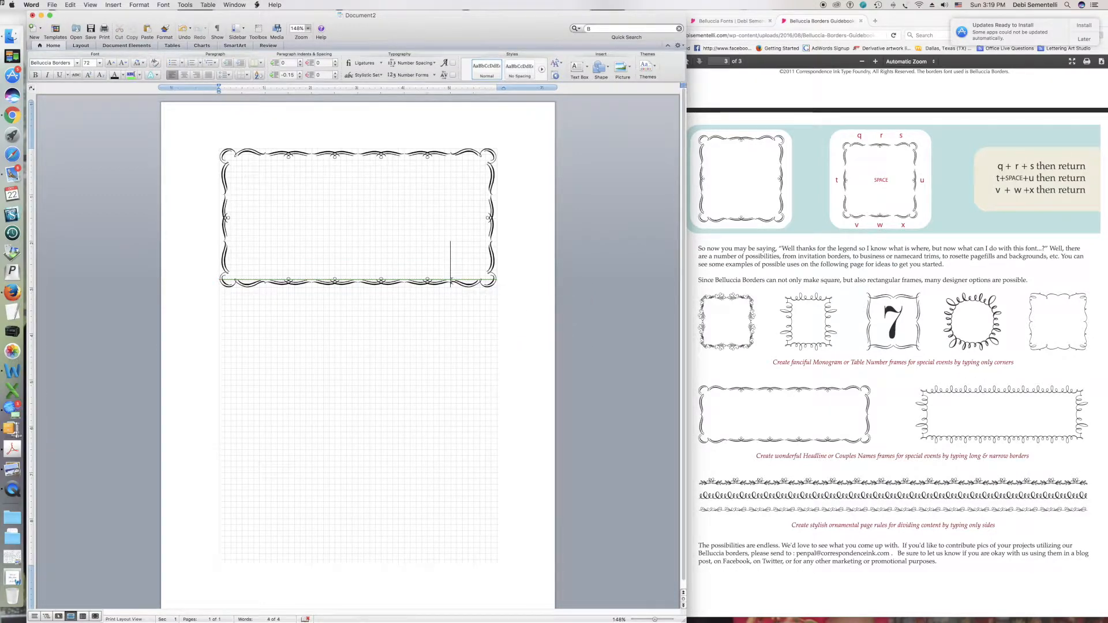
right_click(453, 283)
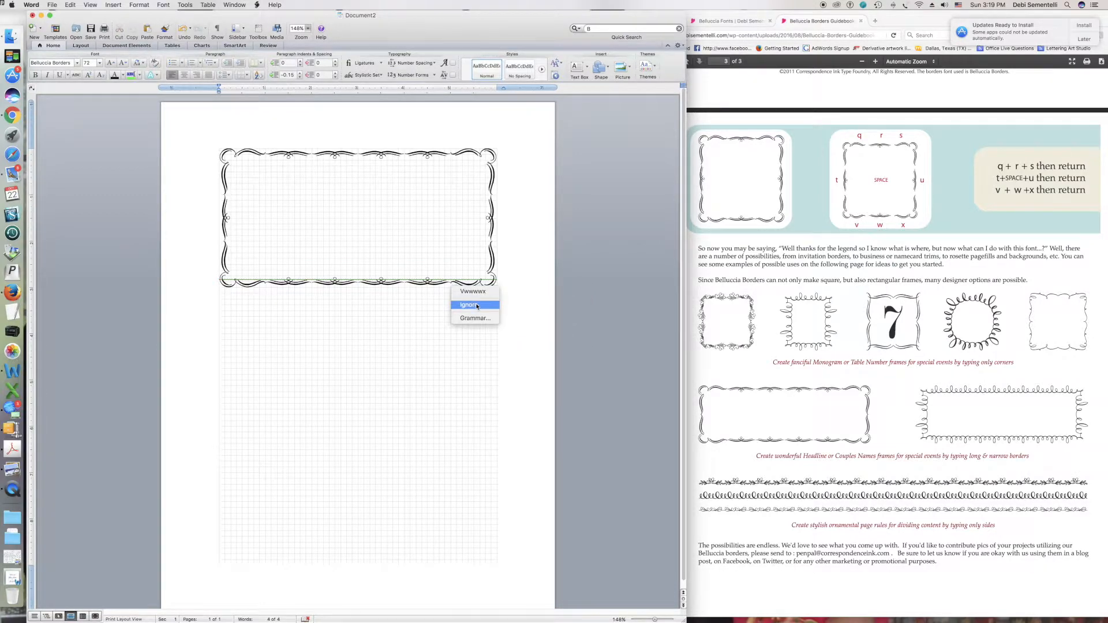
left_click(477, 306)
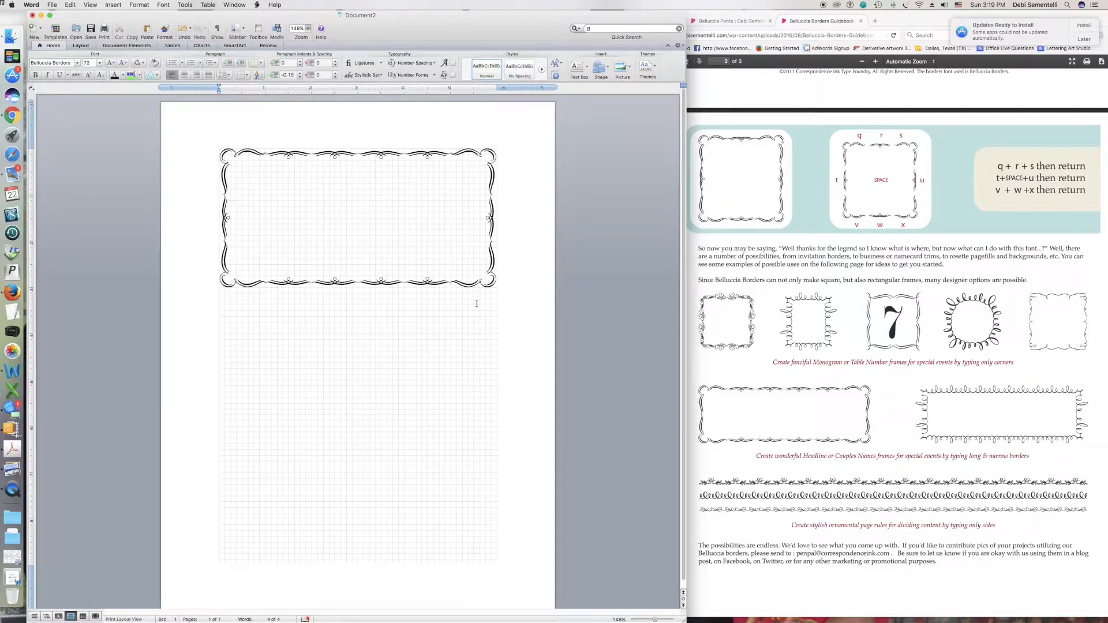
- Insert a text box below the frame, nearly as wide as it, and pull its left edge slightly inward
left_click(580, 69)
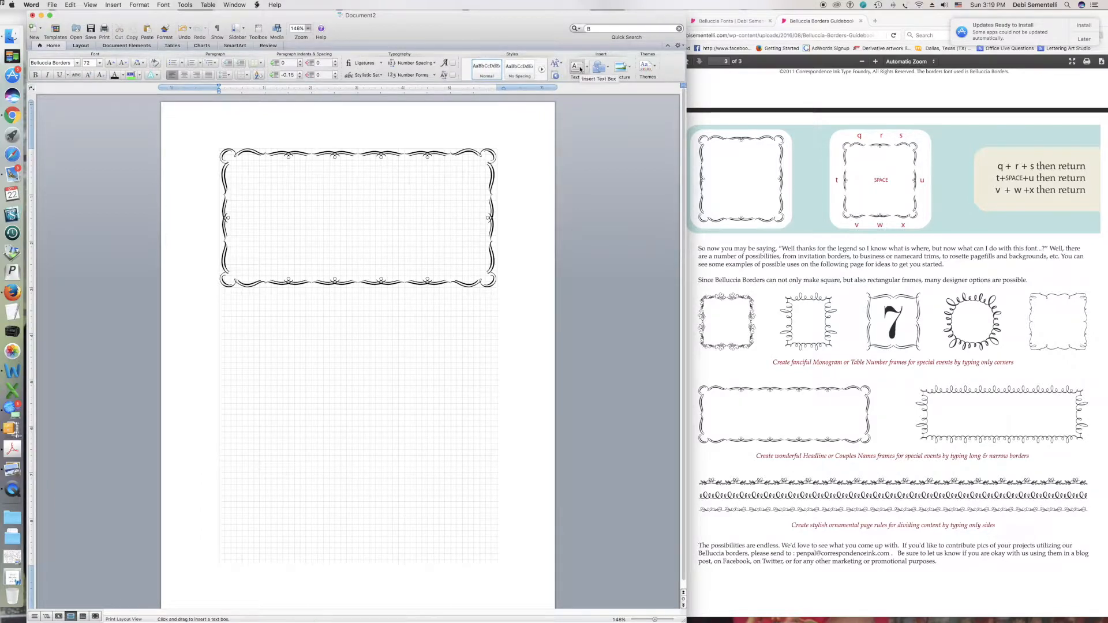
left_click_drag(218, 311, 485, 409)
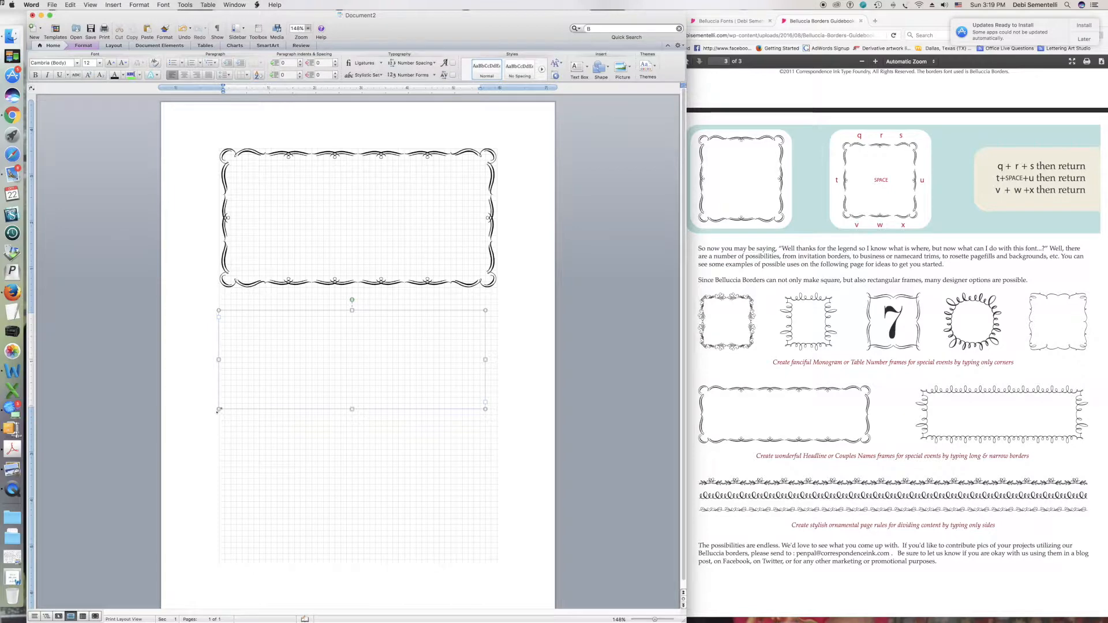
left_click_drag(219, 409, 224, 409)
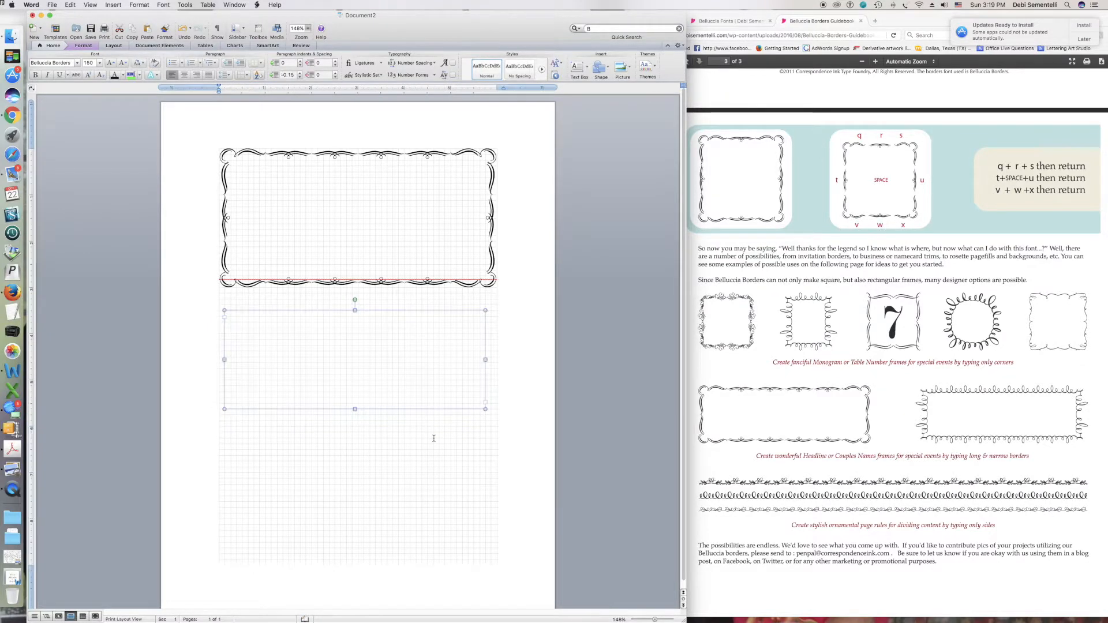
- Set the font of the new text box to Belluccia Pro at size 72
left_click(78, 63)
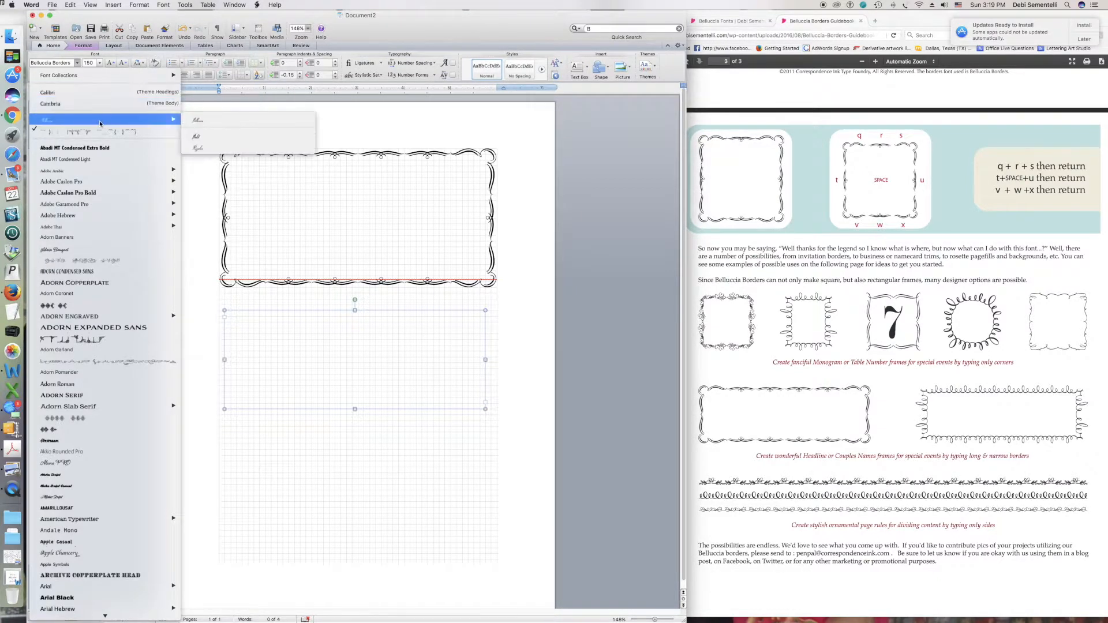
mouse_move(155, 620)
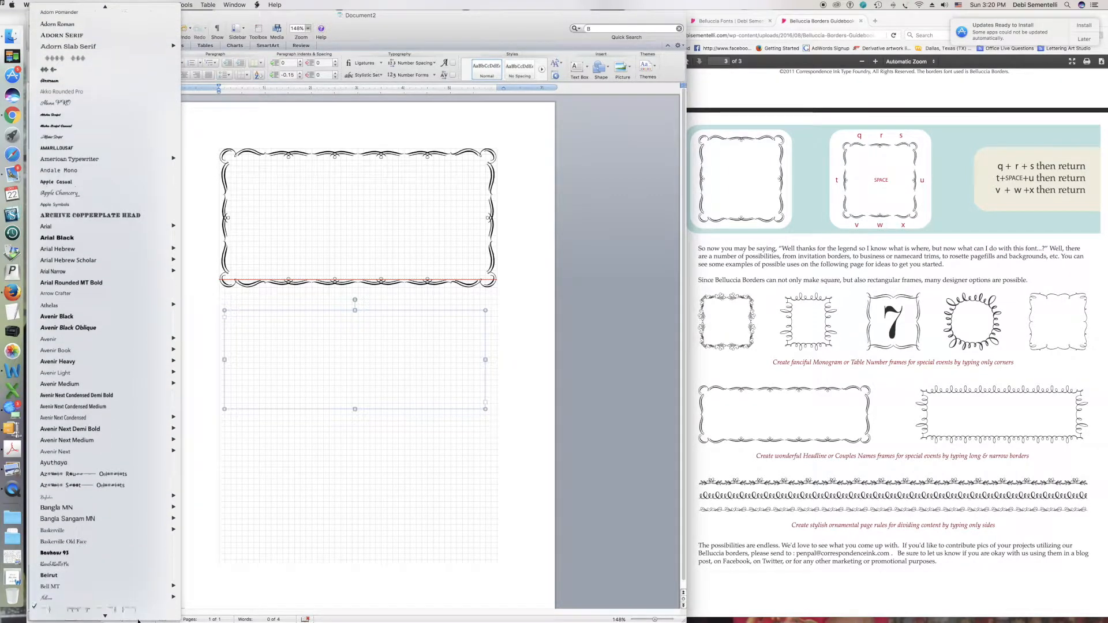
mouse_move(123, 590)
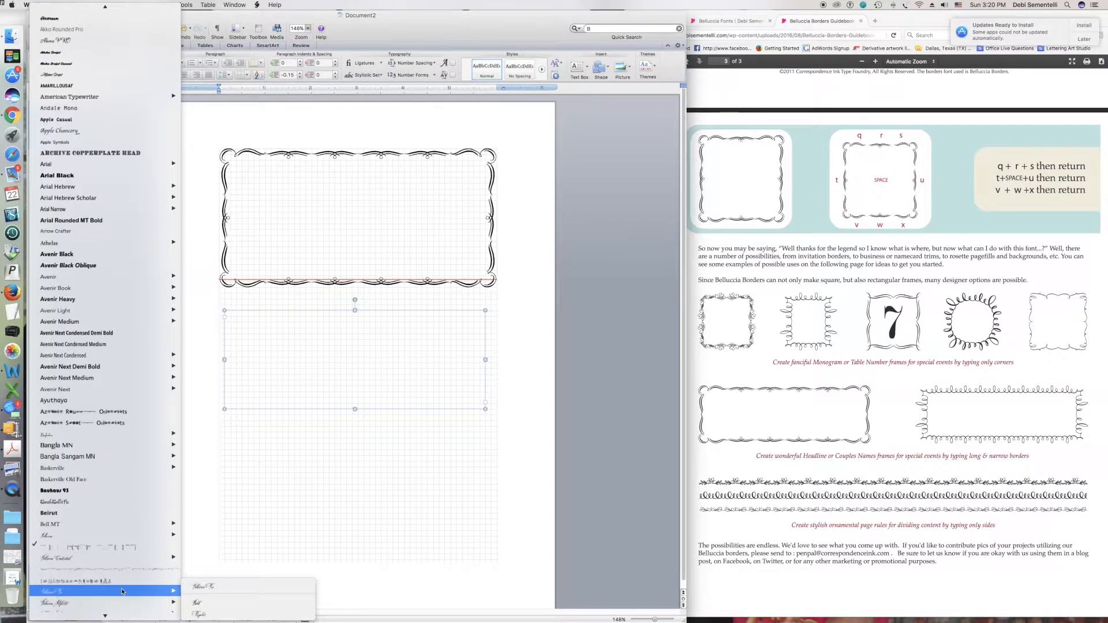
left_click(203, 588)
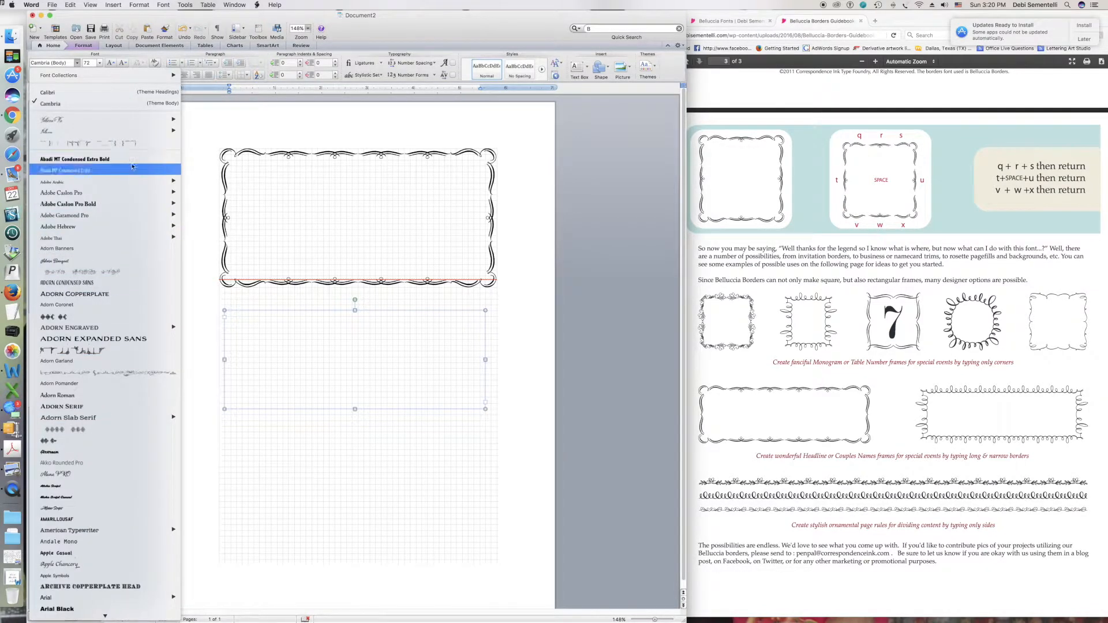
left_click(77, 121)
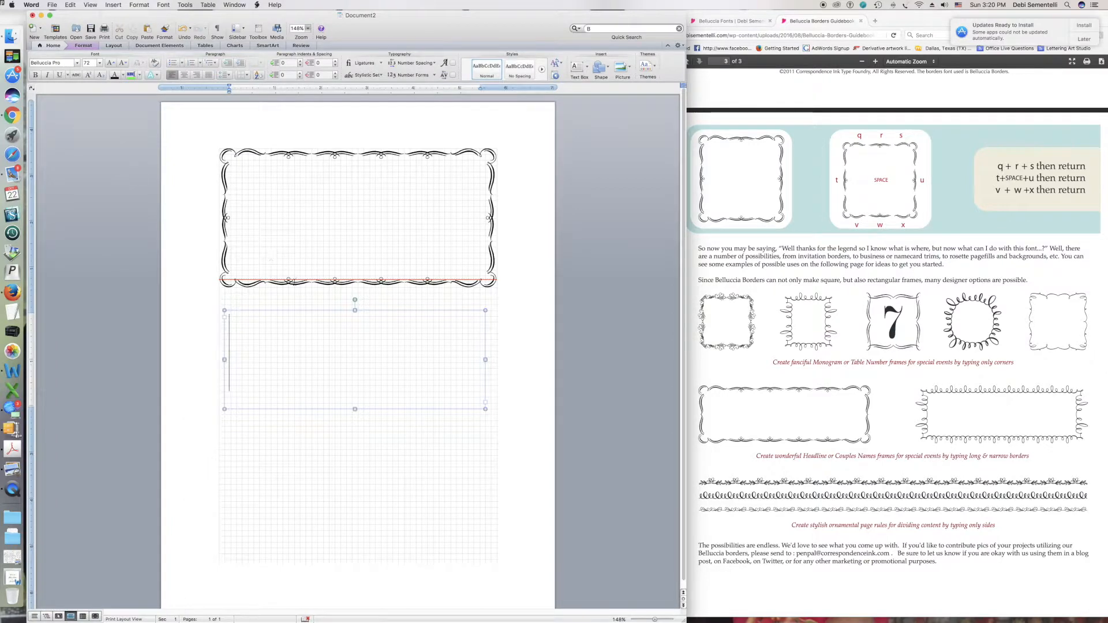
- Enter "Mr. & Mrs." in the text box
type("M")
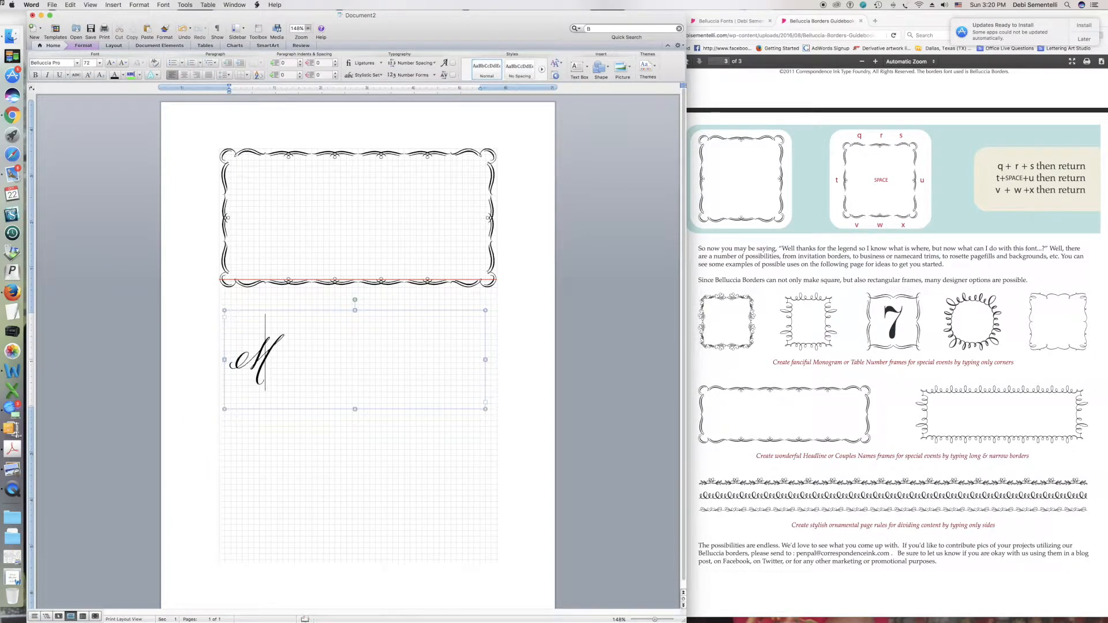
type("r.")
type(" E")
type(" Mrs.")
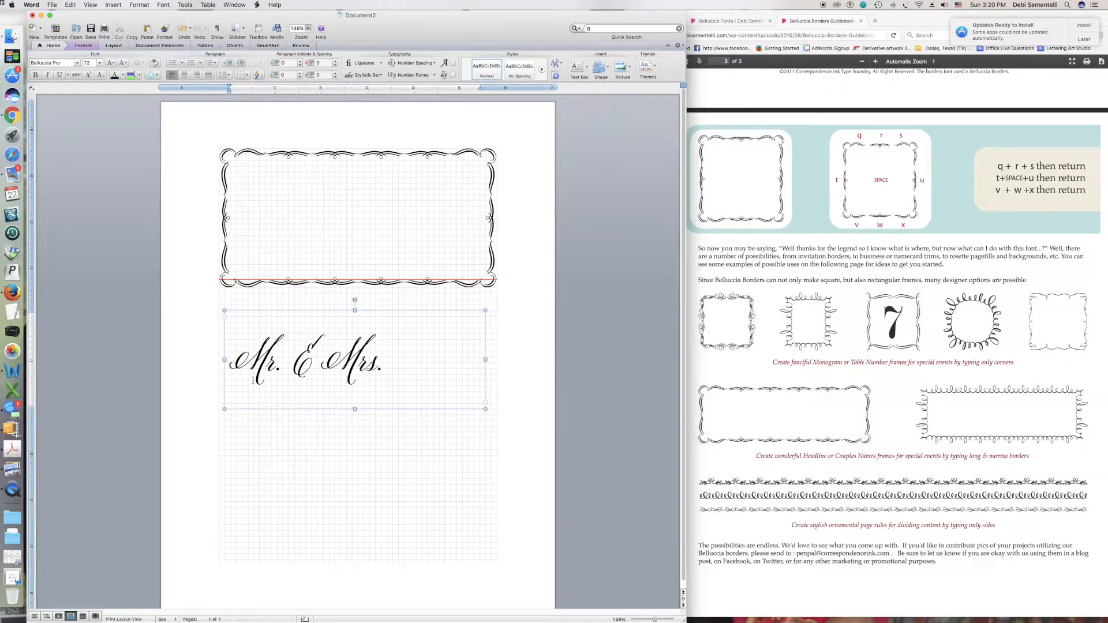
- Center the "Mr. & Mrs." text in its box and set its font size to 95
left_click_drag(230, 359, 376, 358)
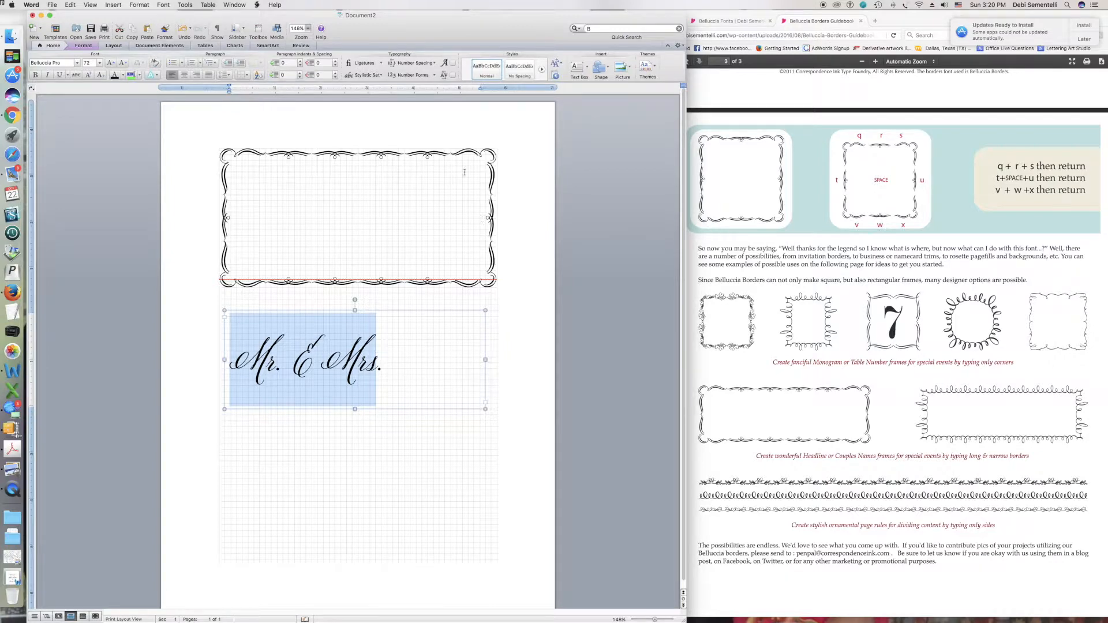
left_click(186, 76)
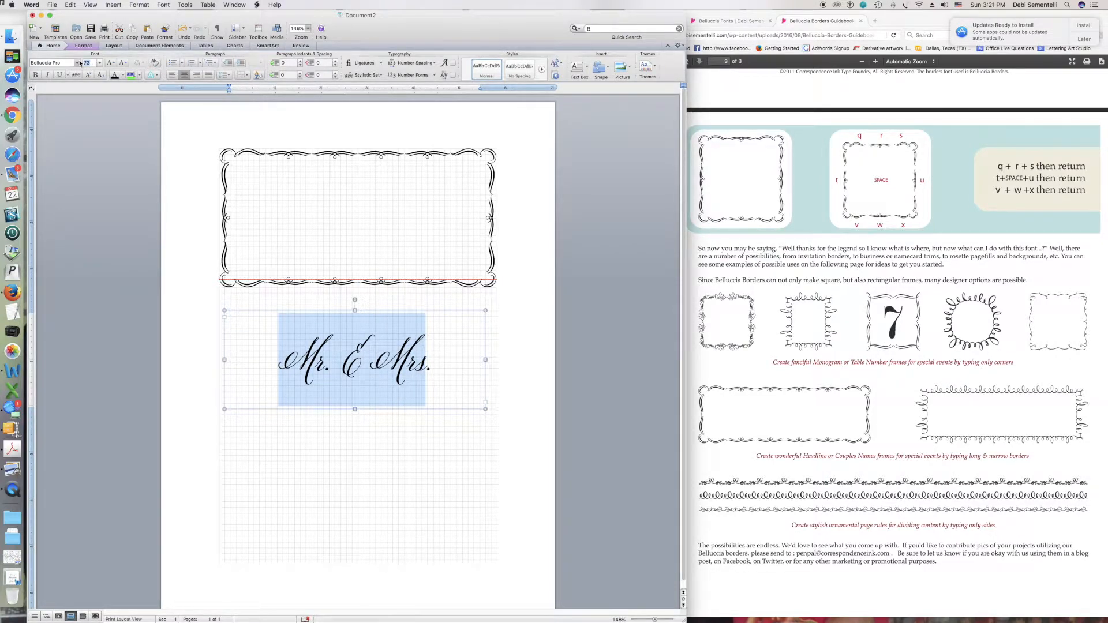
type("95")
key("Return")
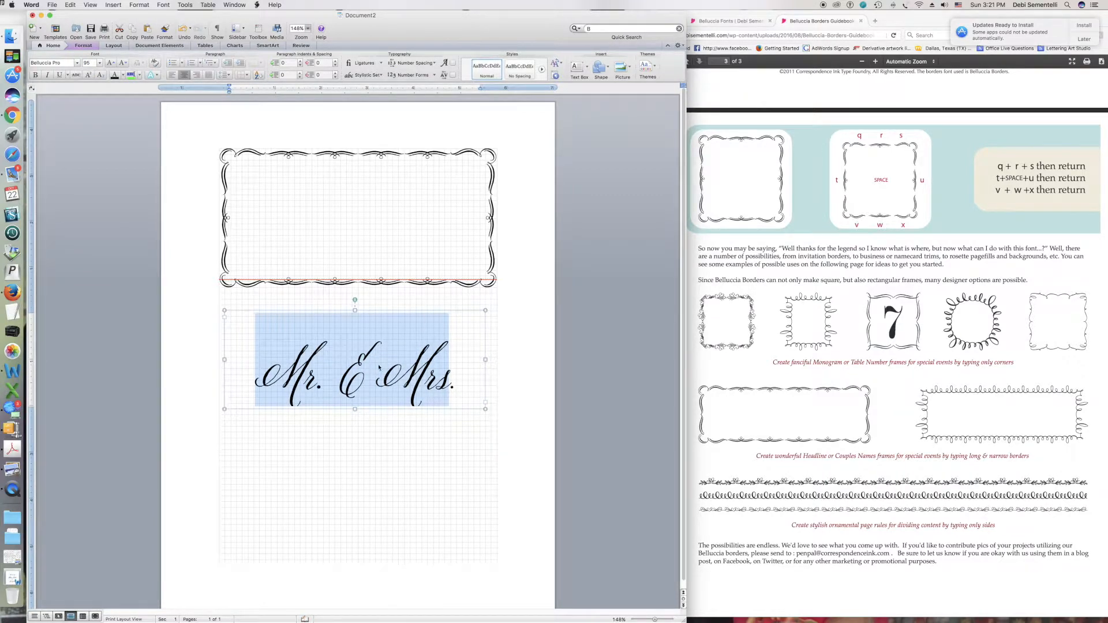
- Make the "Mr. & Mrs." text box slightly taller at its lower edge so the letter descenders fit
left_click(397, 379)
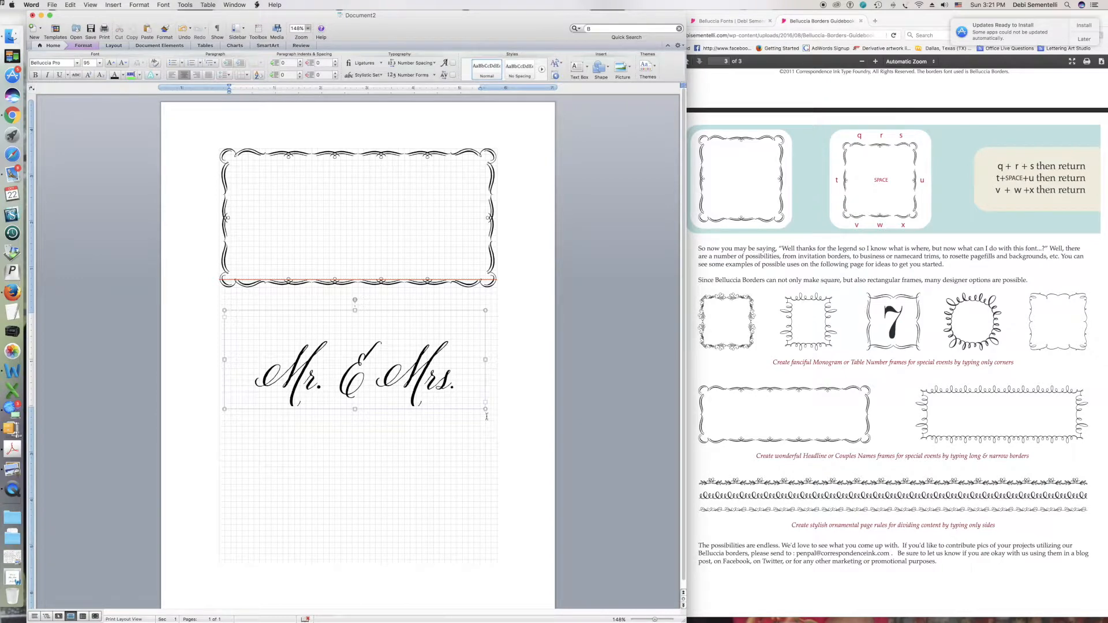
left_click_drag(485, 409, 488, 421)
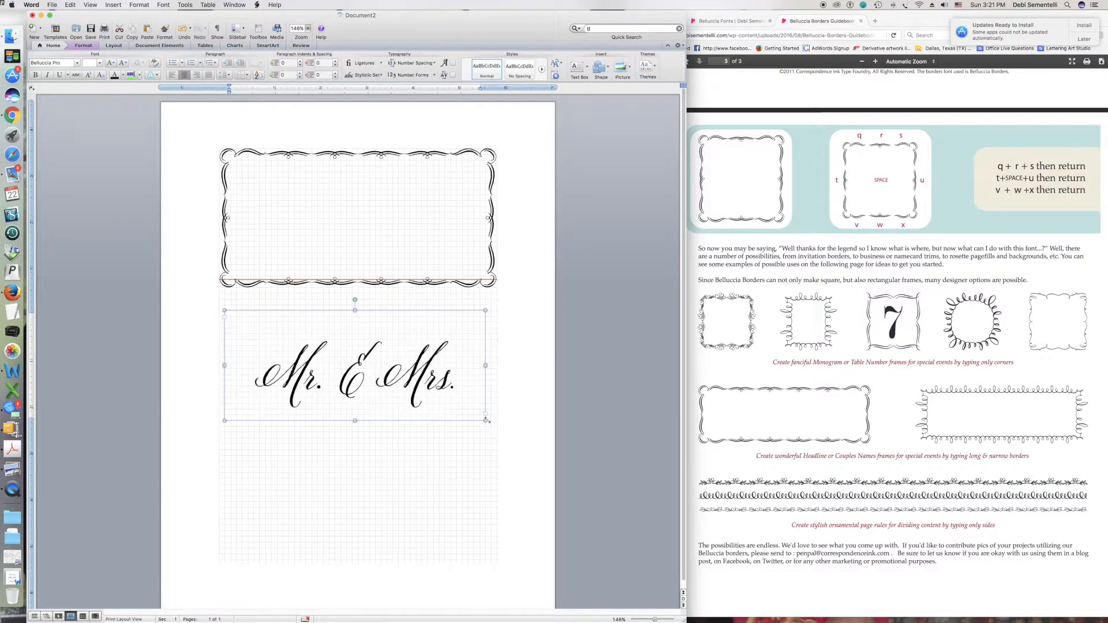
mouse_move(431, 385)
left_mouse_down()
mouse_move(444, 241)
mouse_move(456, 436)
mouse_move(427, 456)
mouse_move(438, 394)
left_mouse_up()
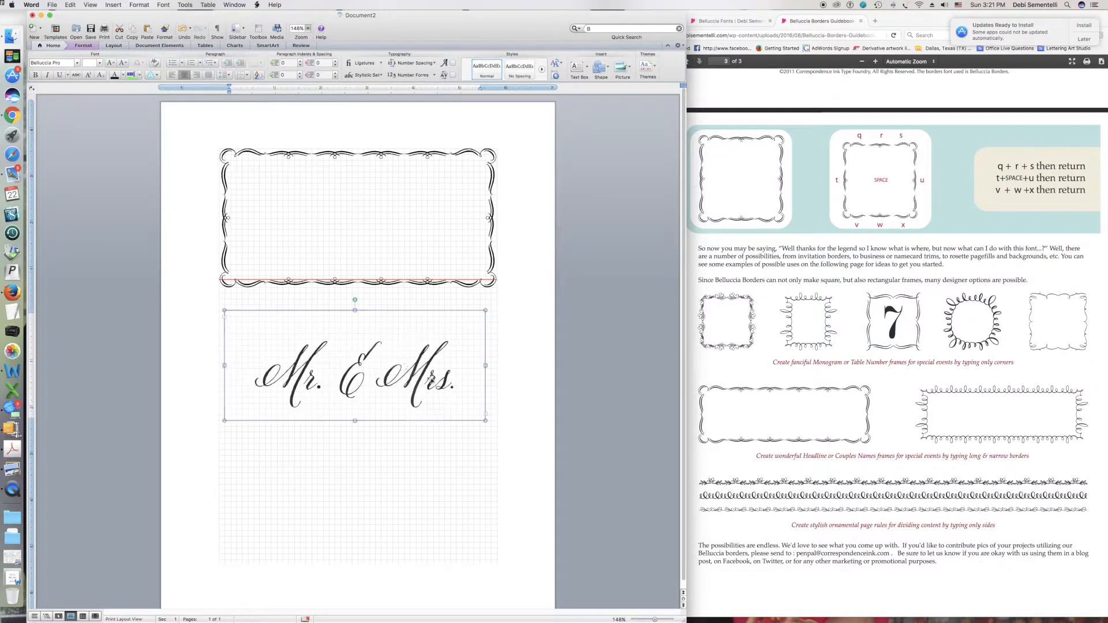
- Set the text wrapping of the "Mr. & Mrs." box to None and move it inside the rectangular frame
right_click(405, 368)
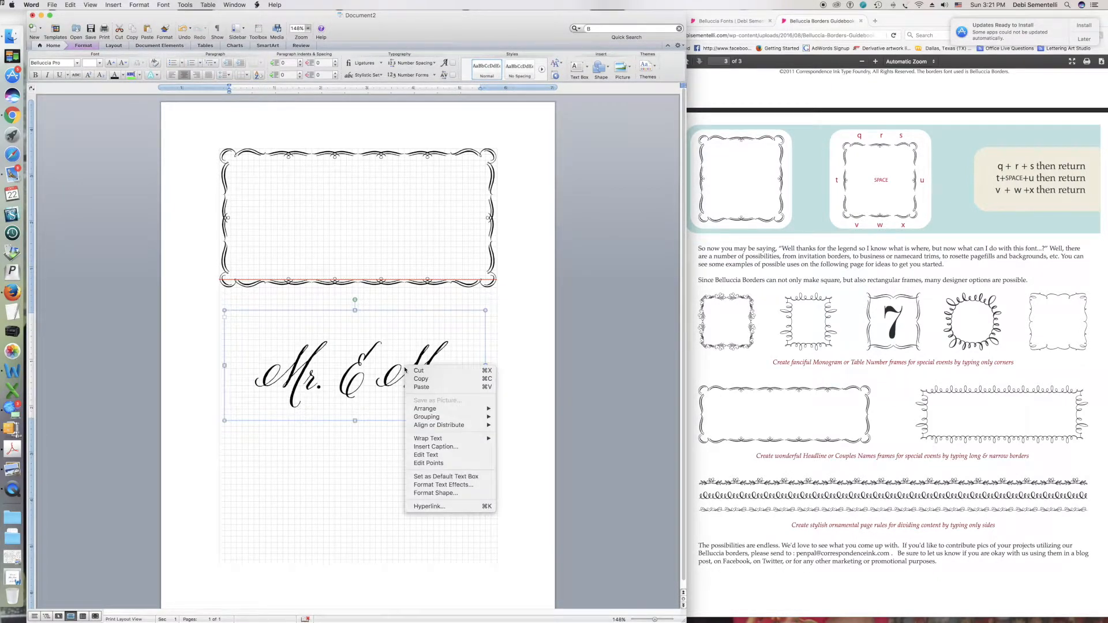
mouse_move(437, 439)
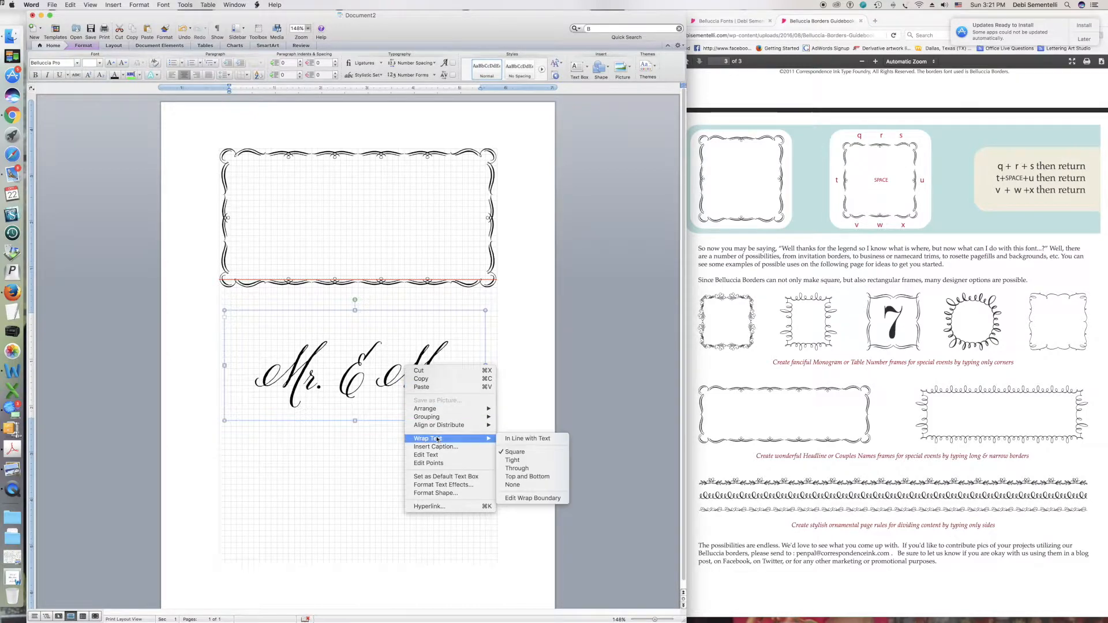
left_click(524, 486)
left_click_drag(413, 396, 417, 243)
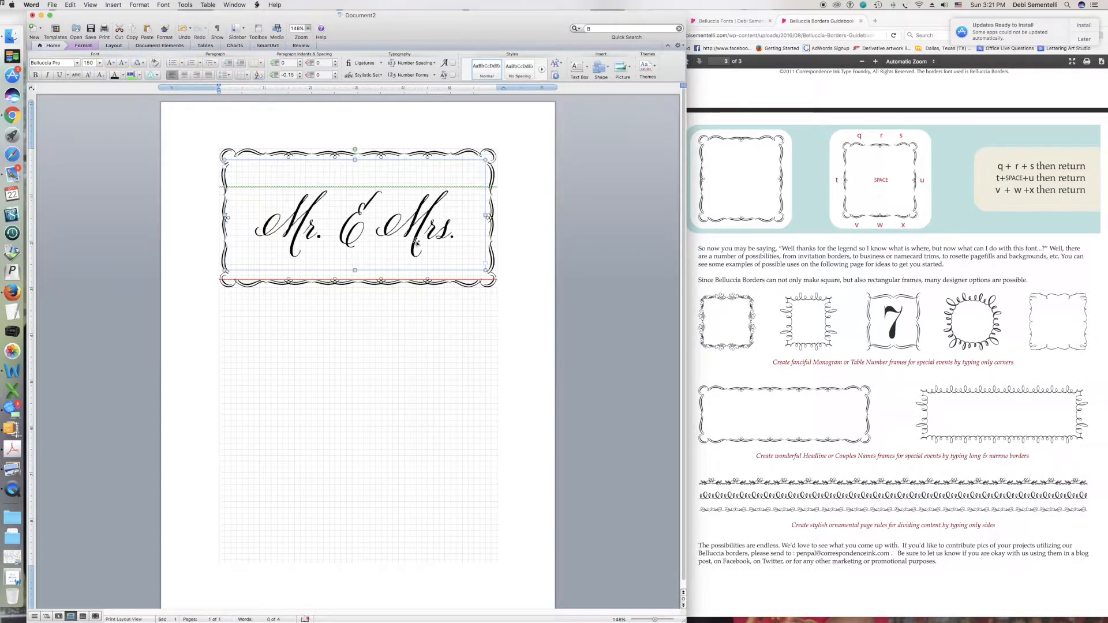
right_click(413, 192)
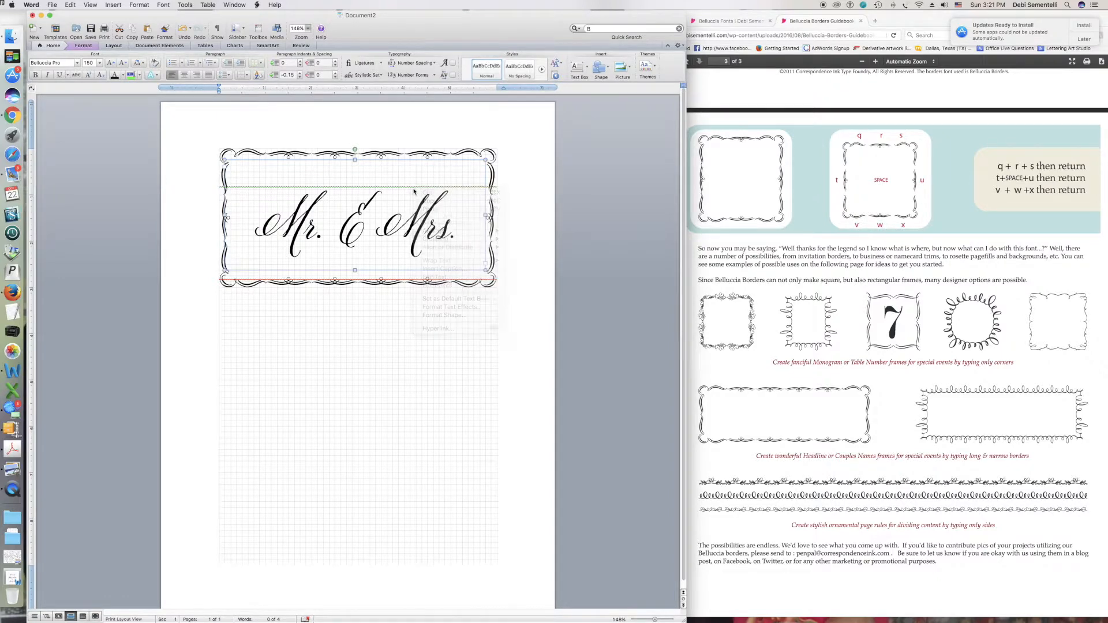
left_click(507, 338)
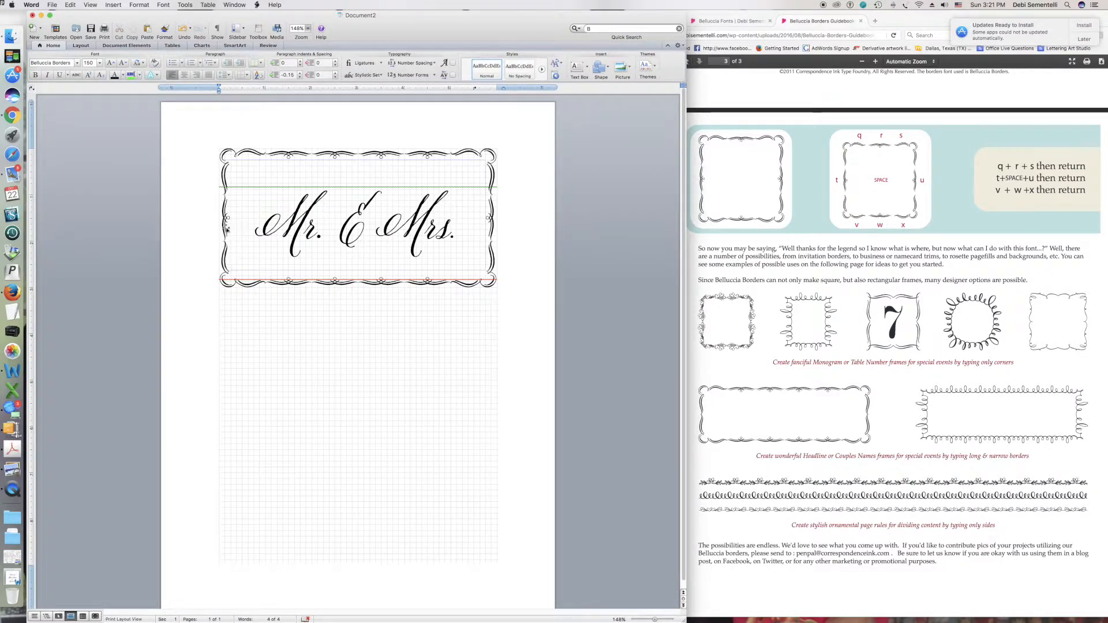
- Move the "Mr. & Mrs." box to the lower part of the page and start a side line with t under the frame's top line
left_click_drag(366, 225, 370, 509)
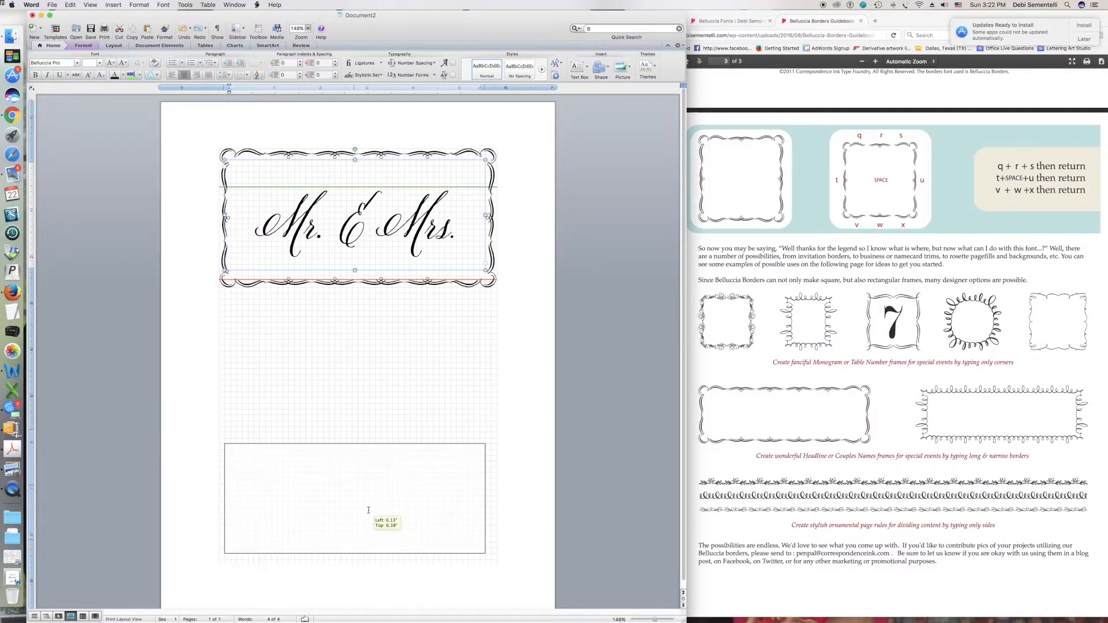
left_click(498, 186)
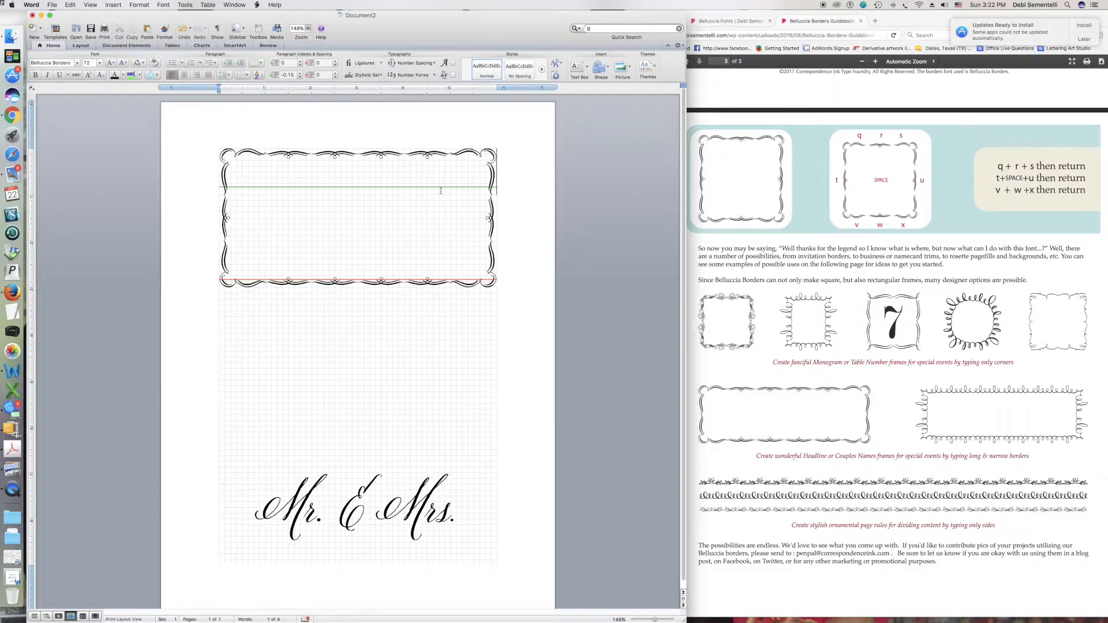
key("Return")
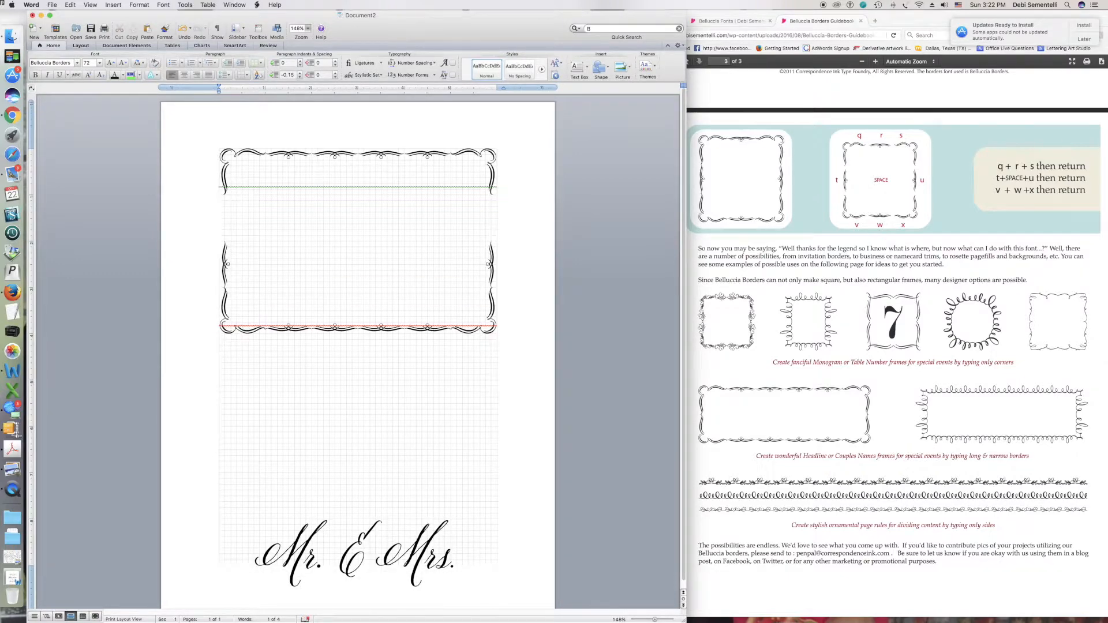
type("t      t")
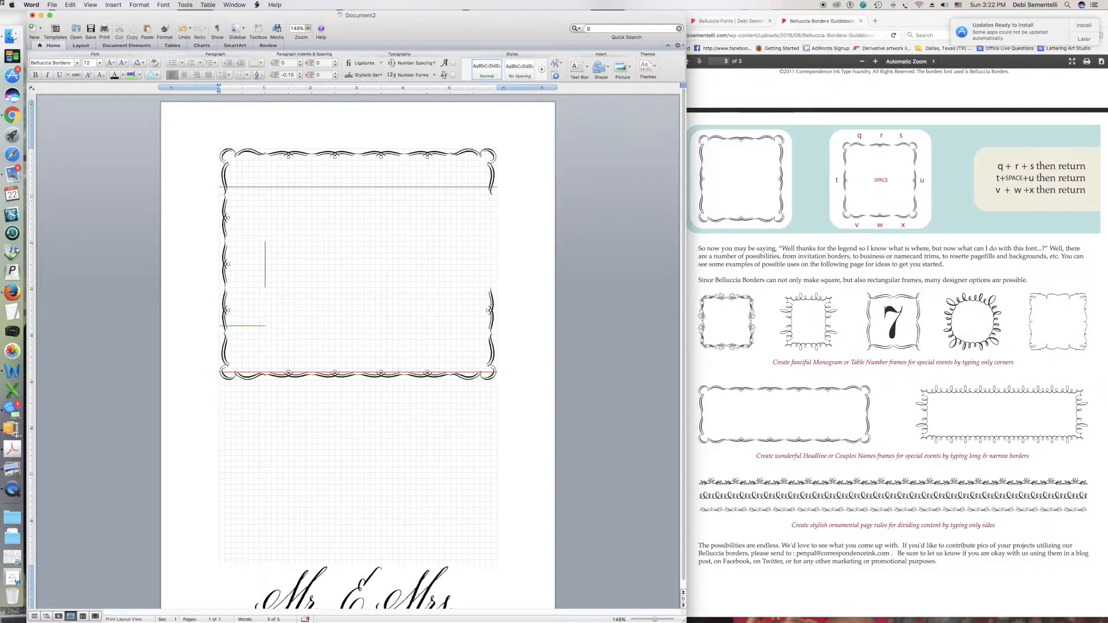
key("BackSpace")
key("BackSpace")
type("t")
key("BackSpace")
- Complete the added side line with u so it meets the frame's right edge
left_click(266, 208)
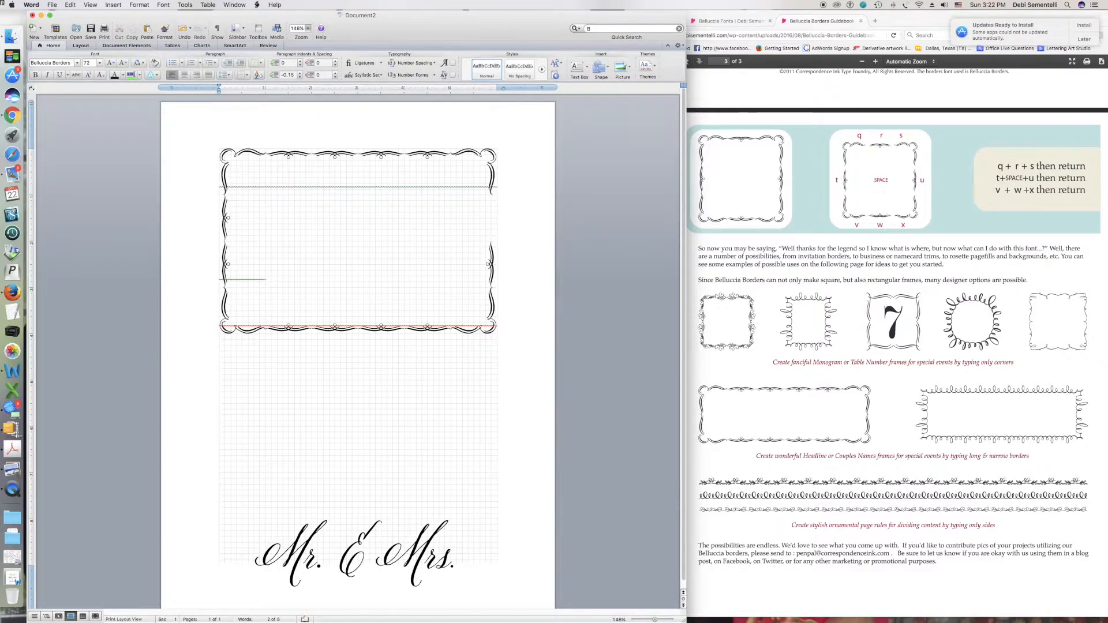
type("u")
key("BackSpace")
key("BackSpace")
type("u")
- Add two more side lines to the frame, each made of t, spaces and u, closing both vertical edges
key("Return")
type("t ")
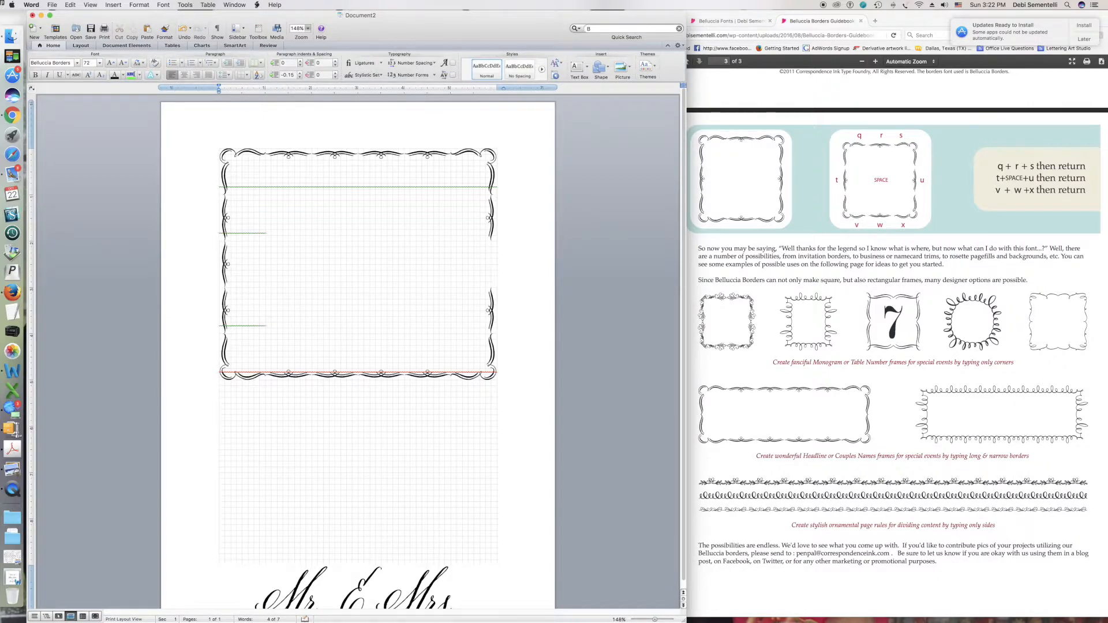
type(" u")
key("Return")
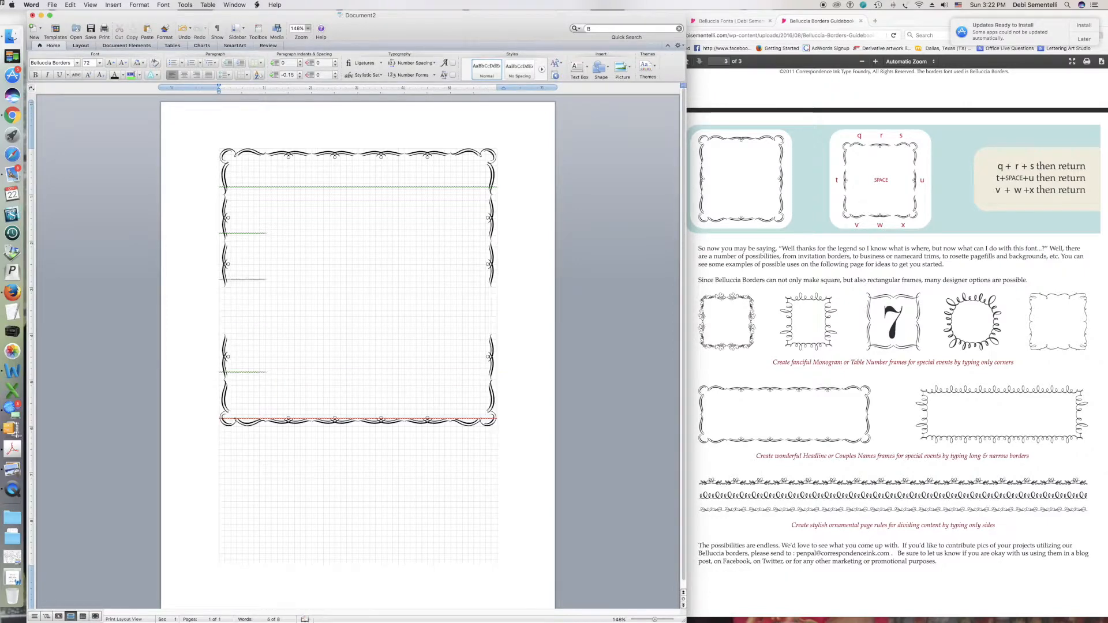
type("t")
type("u")
- Insert a horizontal text box that fills most of the space inside the taller frame
left_click(587, 71)
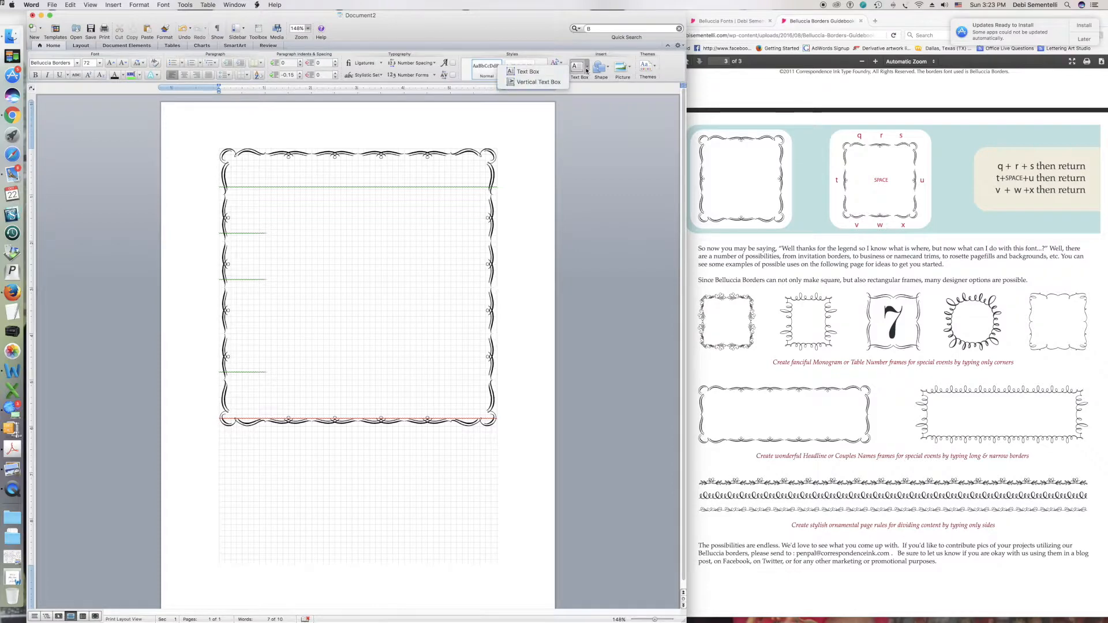
left_click(528, 72)
left_click_drag(242, 172, 474, 403)
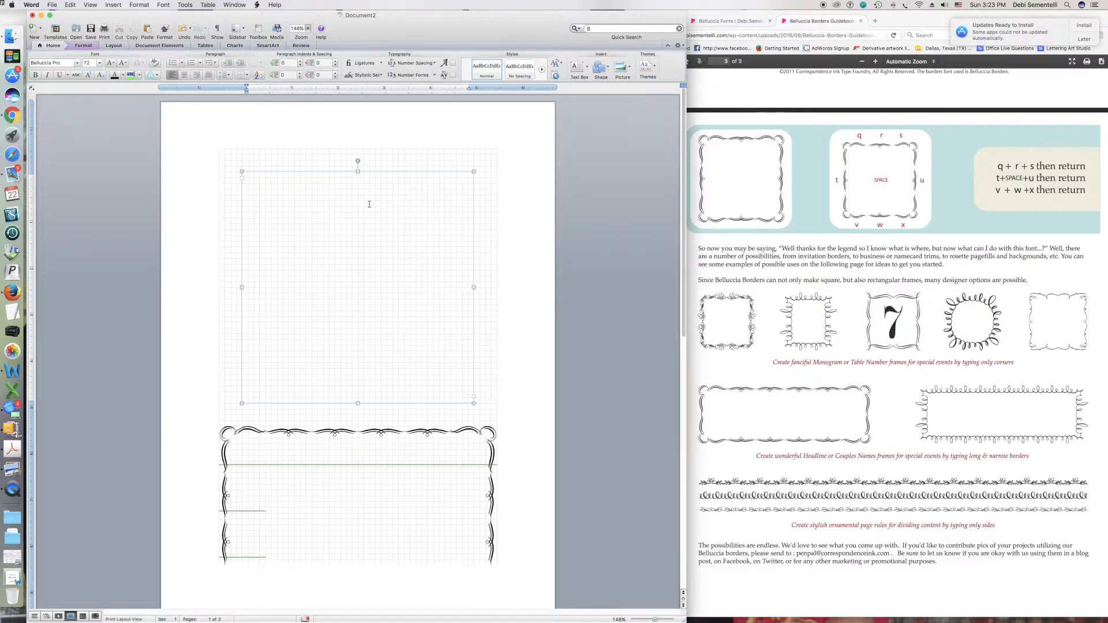
- Enter "Best Wishes for the" in the text box with "Mr. & Mrs." on a second line
type("Best")
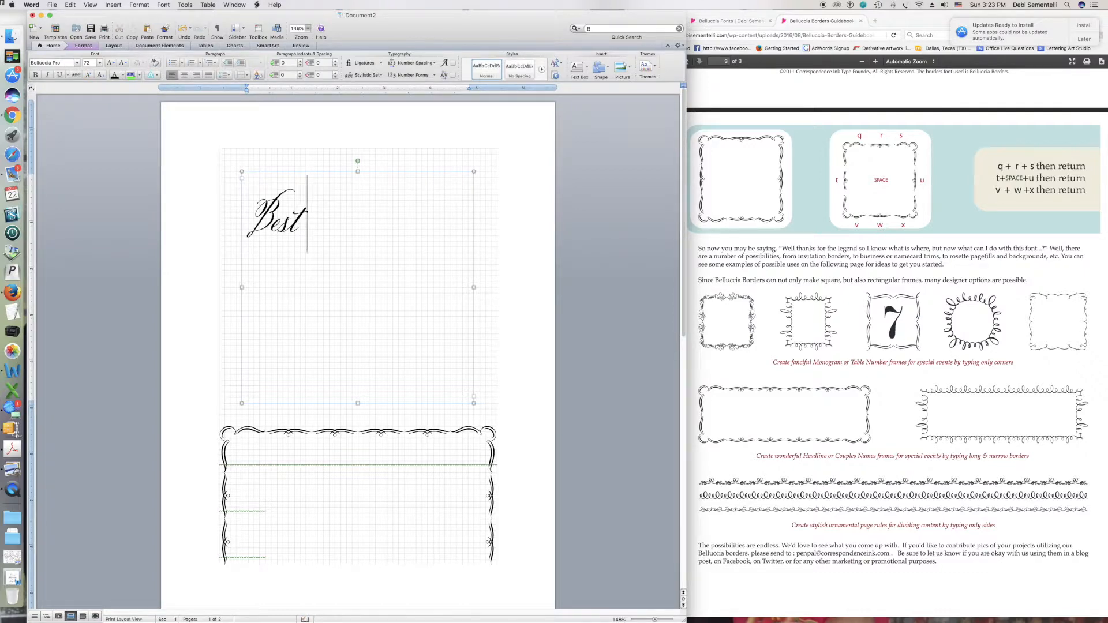
type(" Wishes for thee")
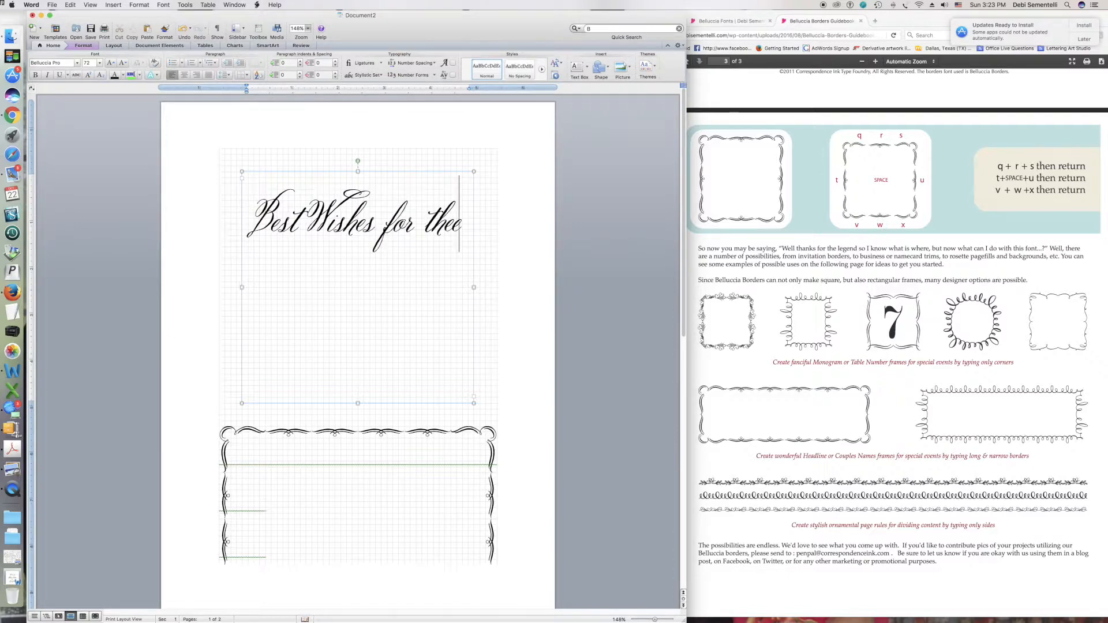
key("BackSpace")
key("Return")
type("Mr. & Mrs.")
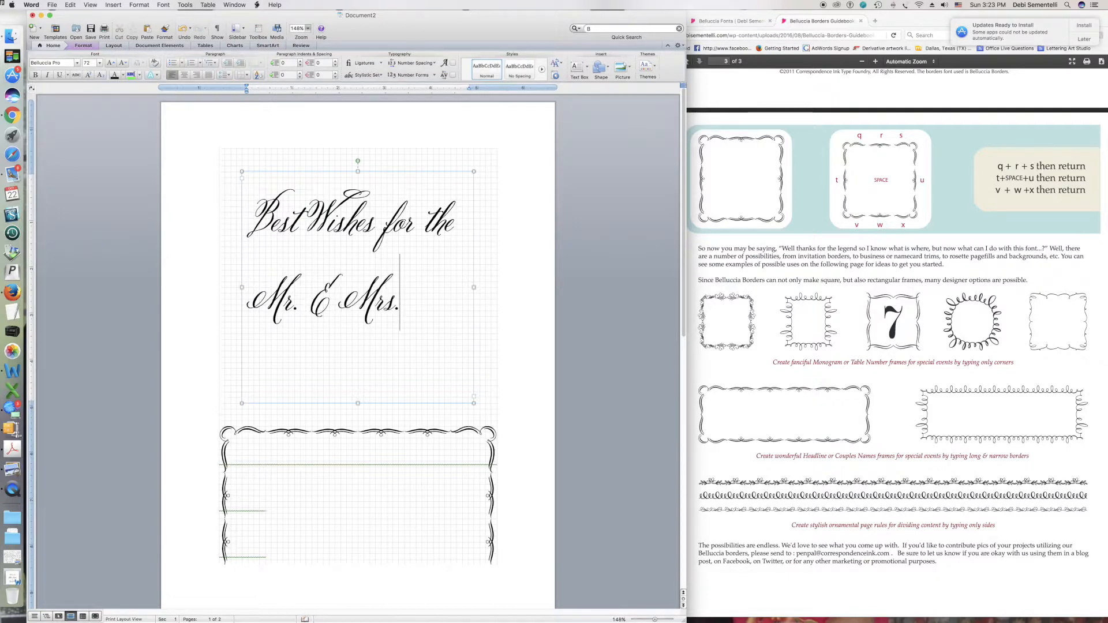
- Widen the gap between "Best" and "Wishes" and split the text into three lines: "Best Wishes", "for the" and "Mr. & Mrs."
left_click(307, 216)
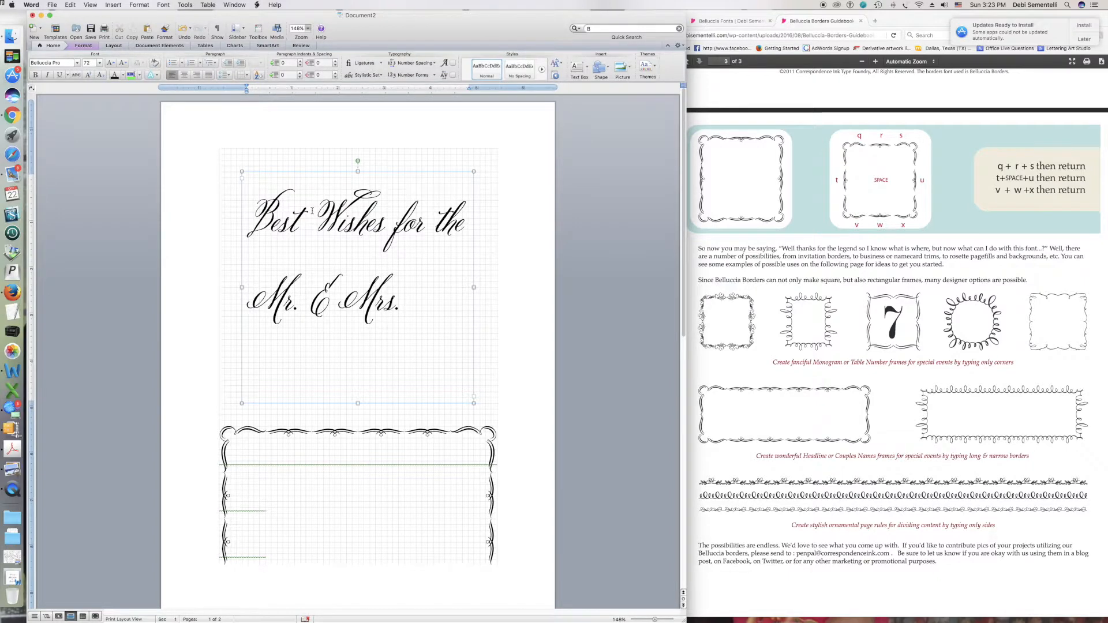
left_click(389, 218)
key("Return")
left_click_drag(270, 190, 358, 389)
left_click(338, 383)
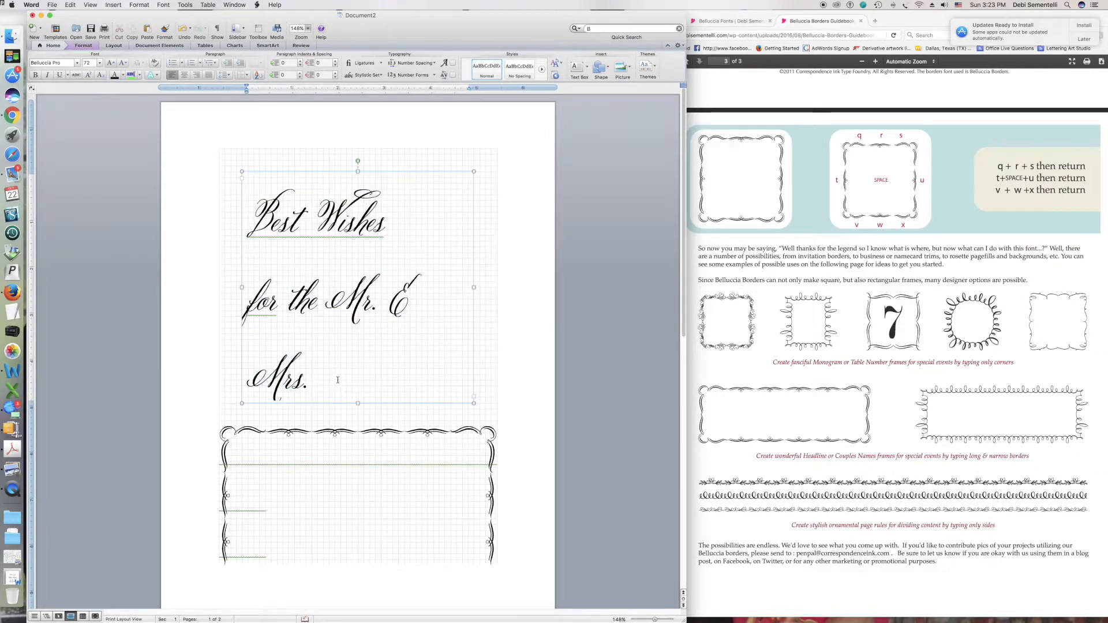
left_click(327, 304)
key("Return")
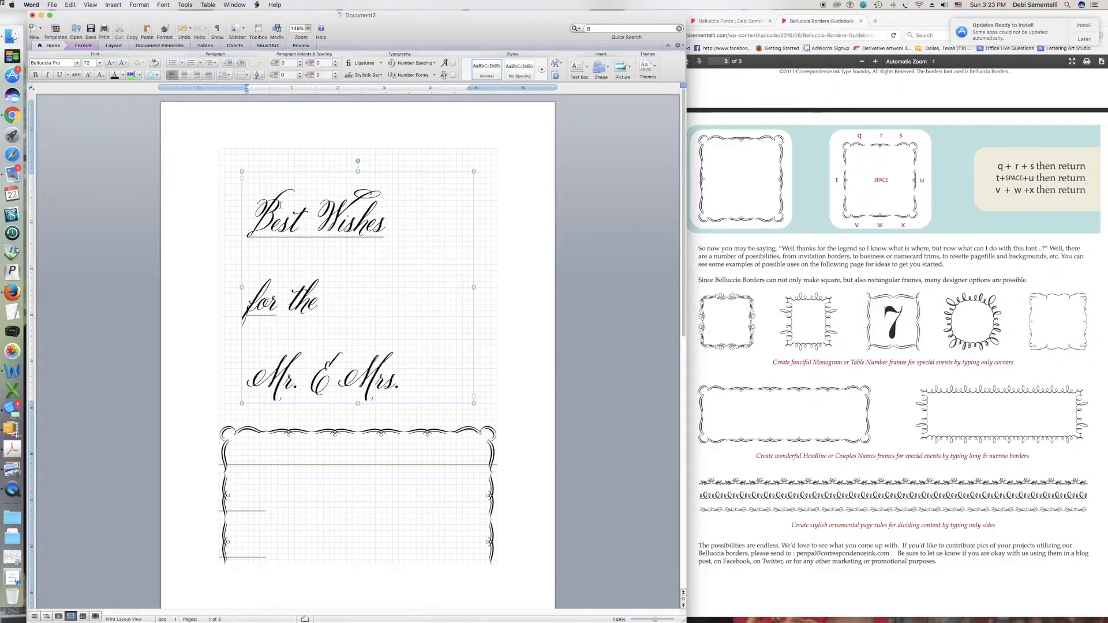
- Centre all three lines of the greeting and extend the text box slightly at its lower edge
key("super+a")
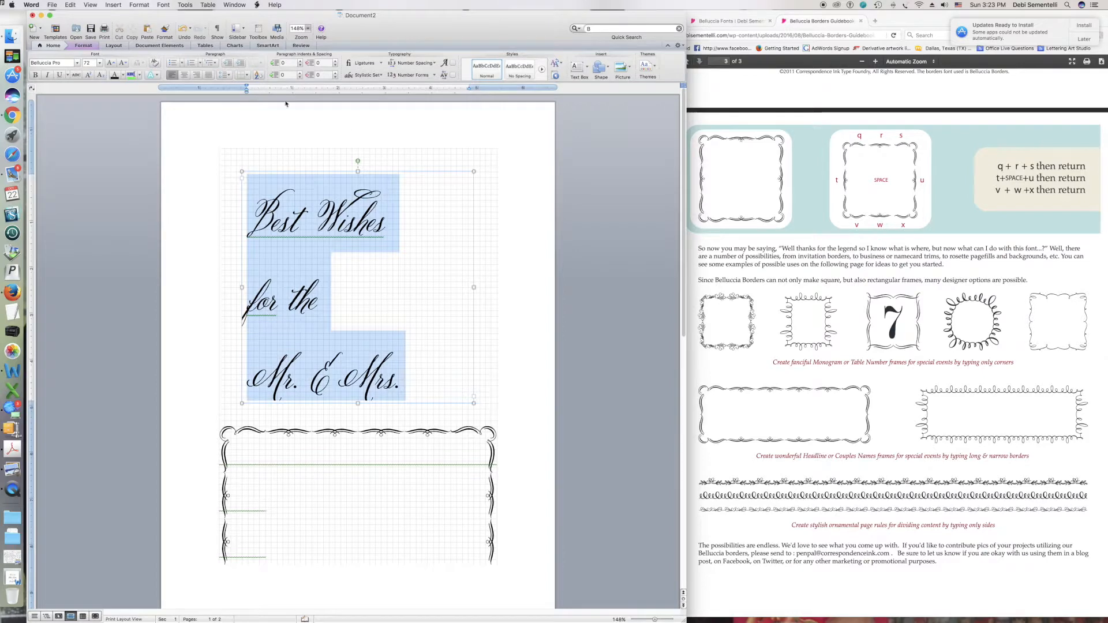
left_click(184, 75)
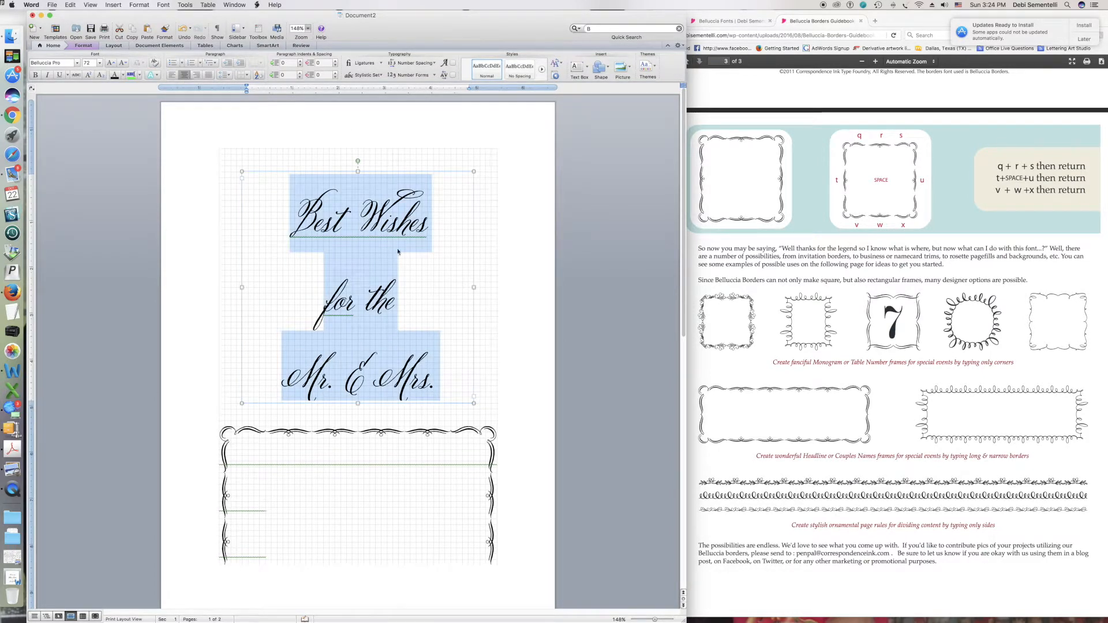
left_click(437, 290)
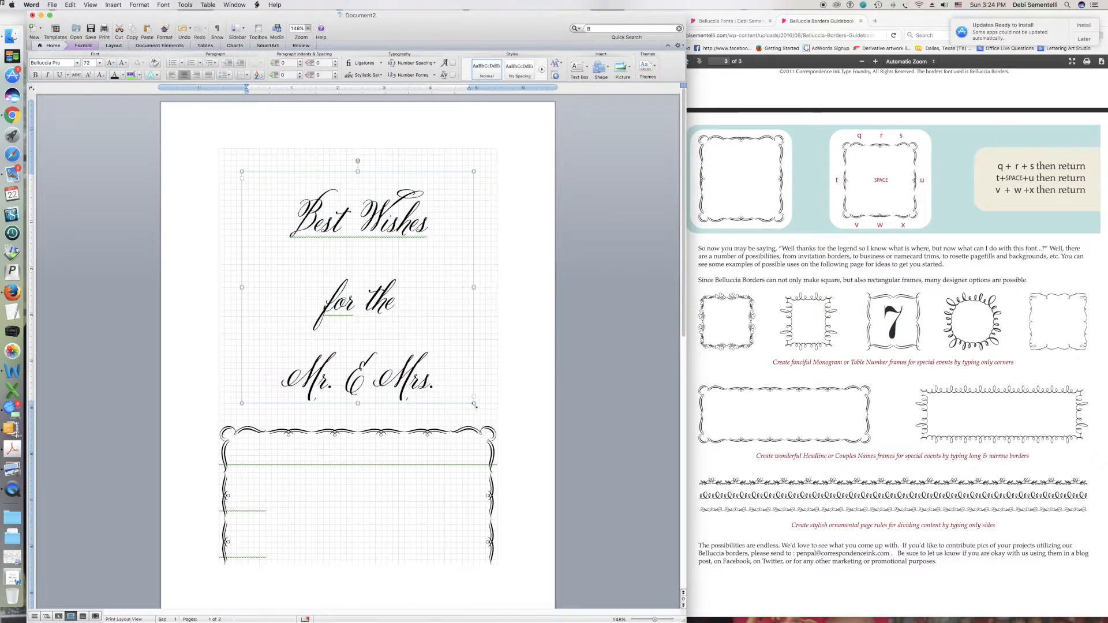
left_click_drag(474, 403, 476, 414)
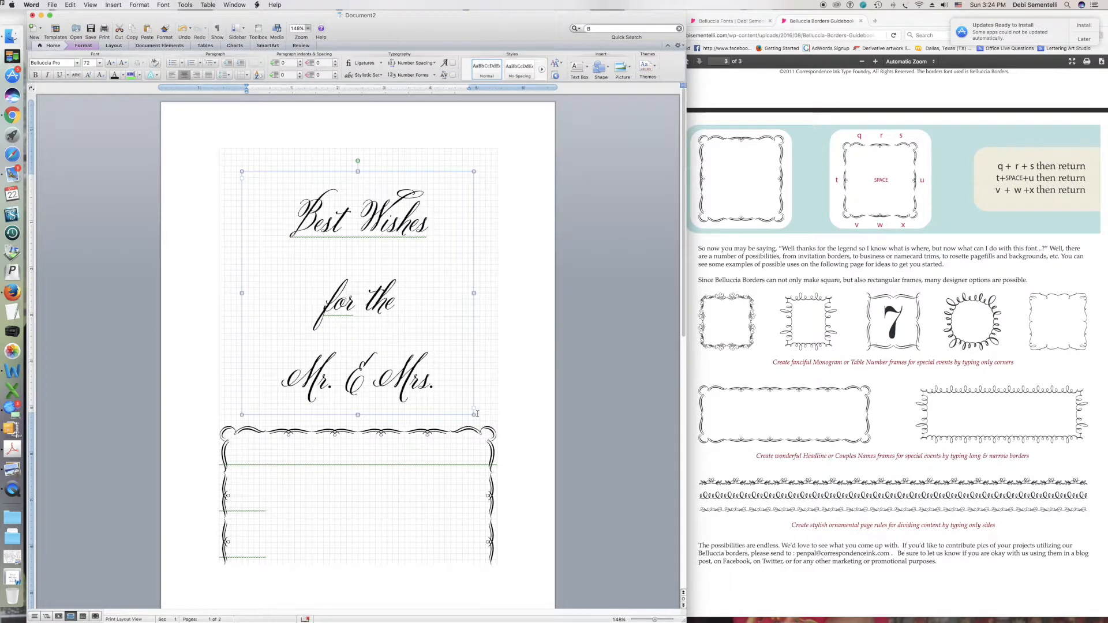
- Set the greeting box's text wrapping to None and nudge the box slightly upward inside the frame
right_click(394, 248)
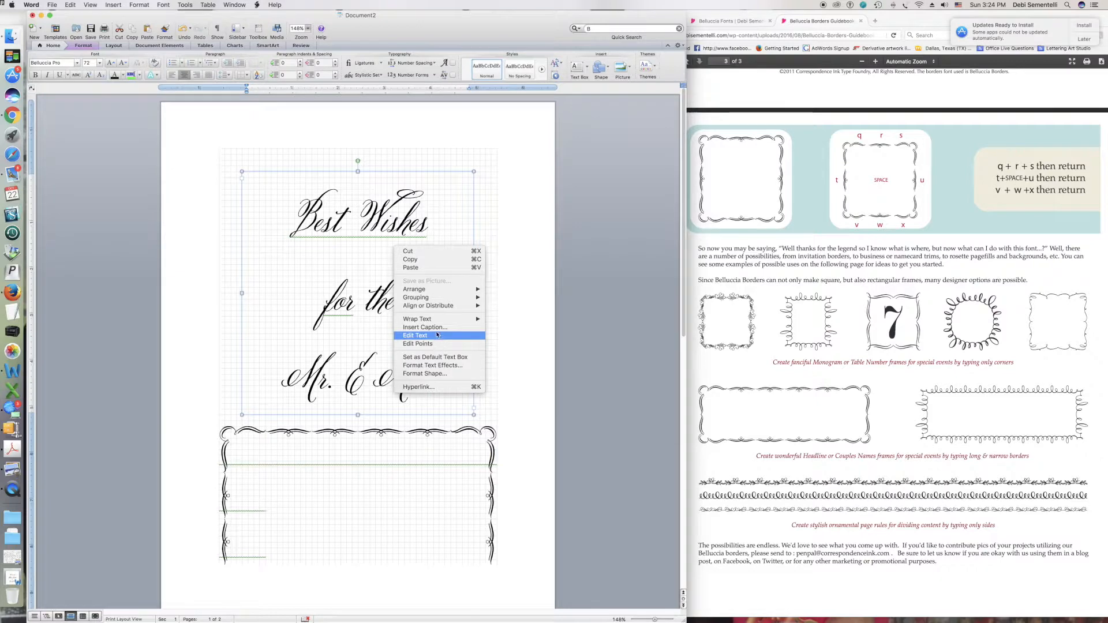
mouse_move(435, 322)
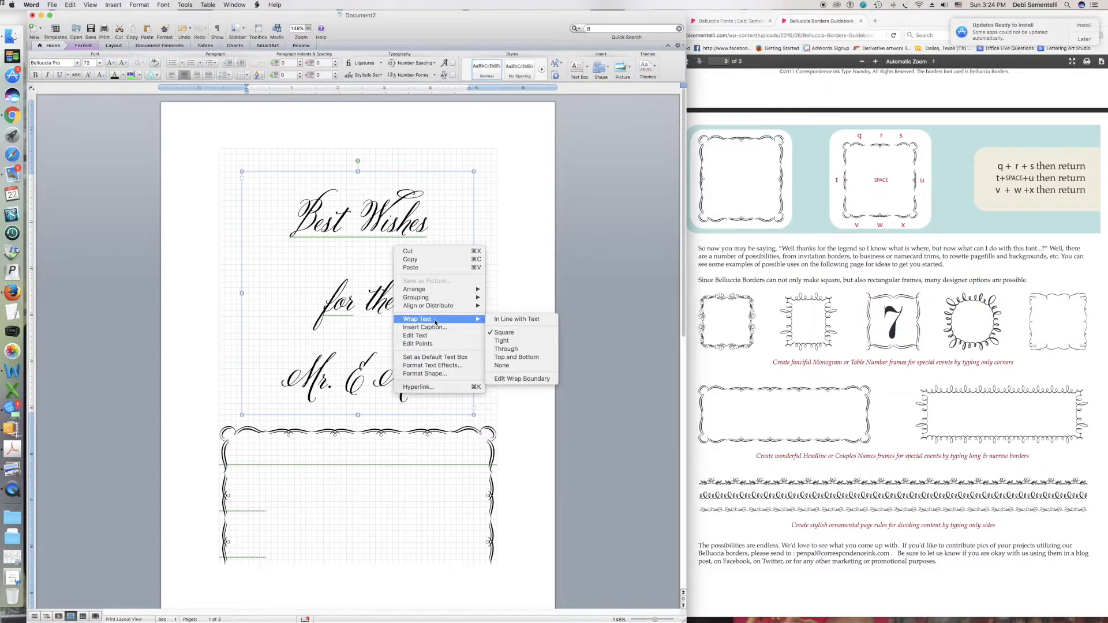
left_click(501, 366)
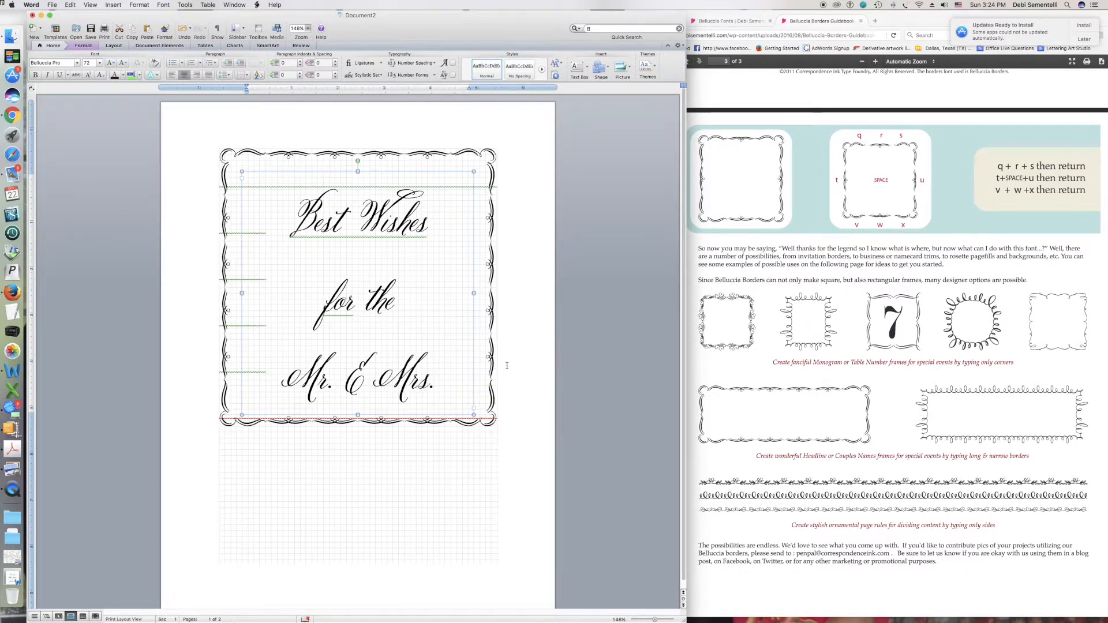
left_click_drag(421, 341, 421, 334)
left_click(518, 343)
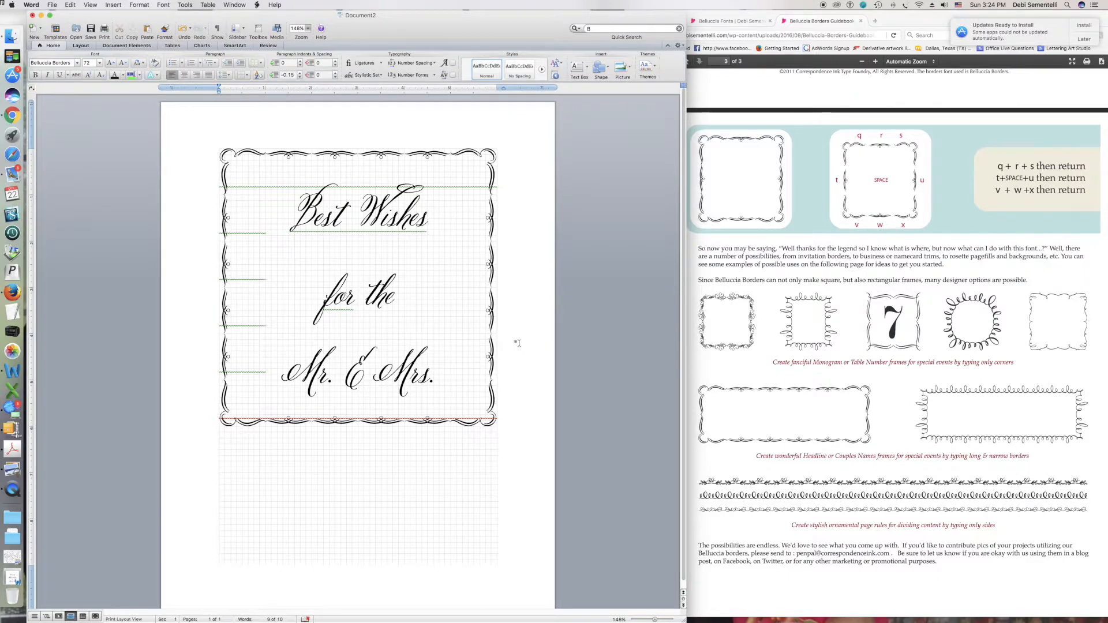
- Move the greeting box below the frame and ignore the grammar flags on the frame's top line and all side lines except the lowest
left_click_drag(420, 250, 423, 507)
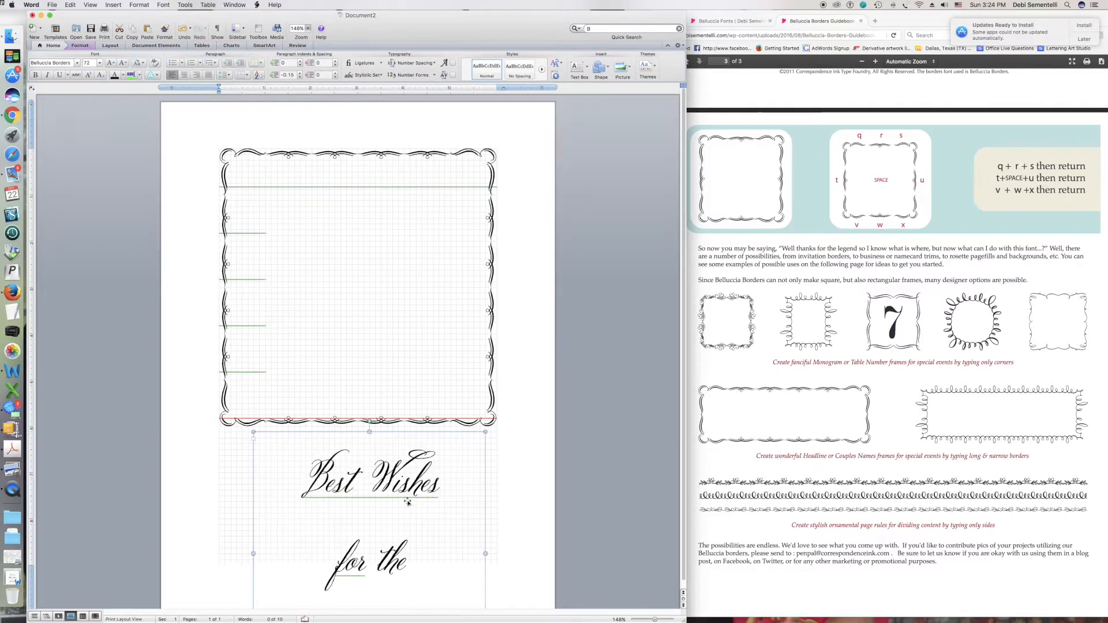
right_click(283, 186)
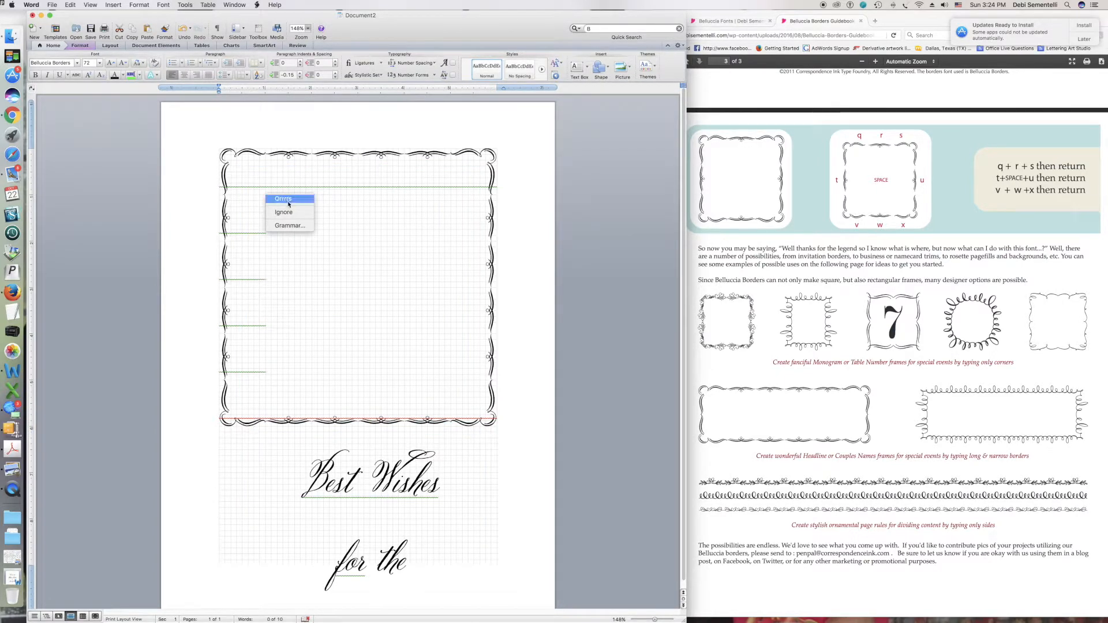
left_click(289, 213)
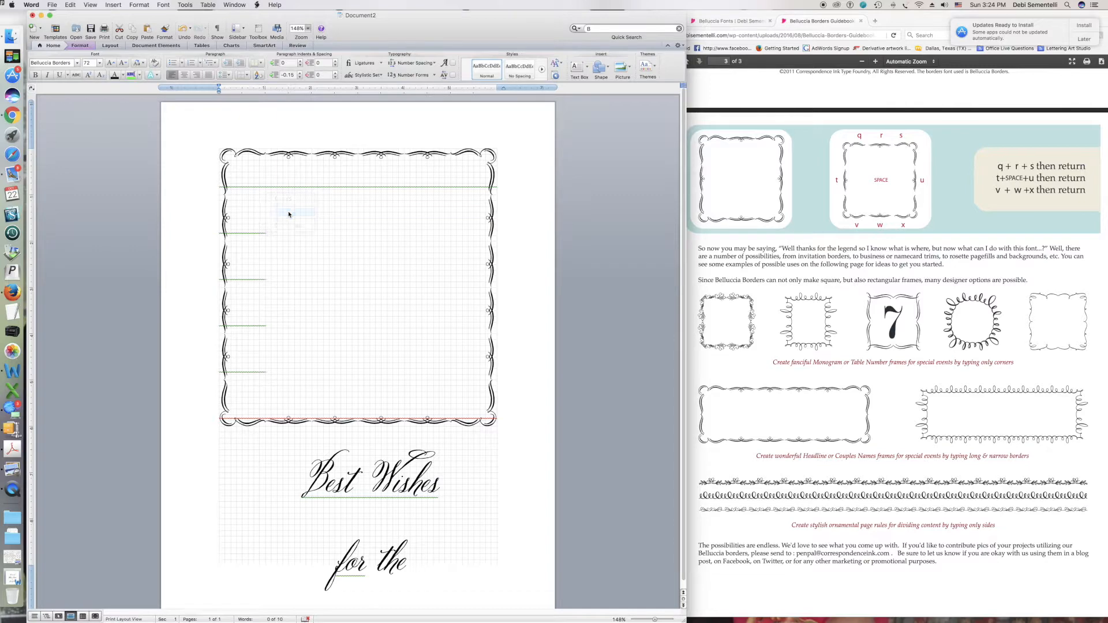
right_click(255, 232)
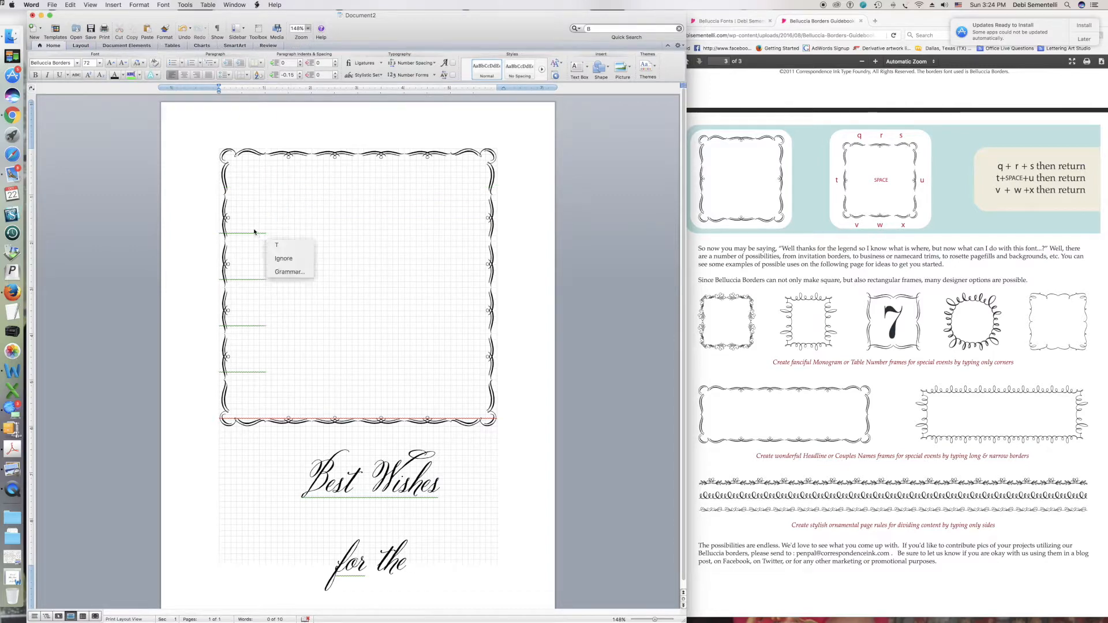
left_click(284, 259)
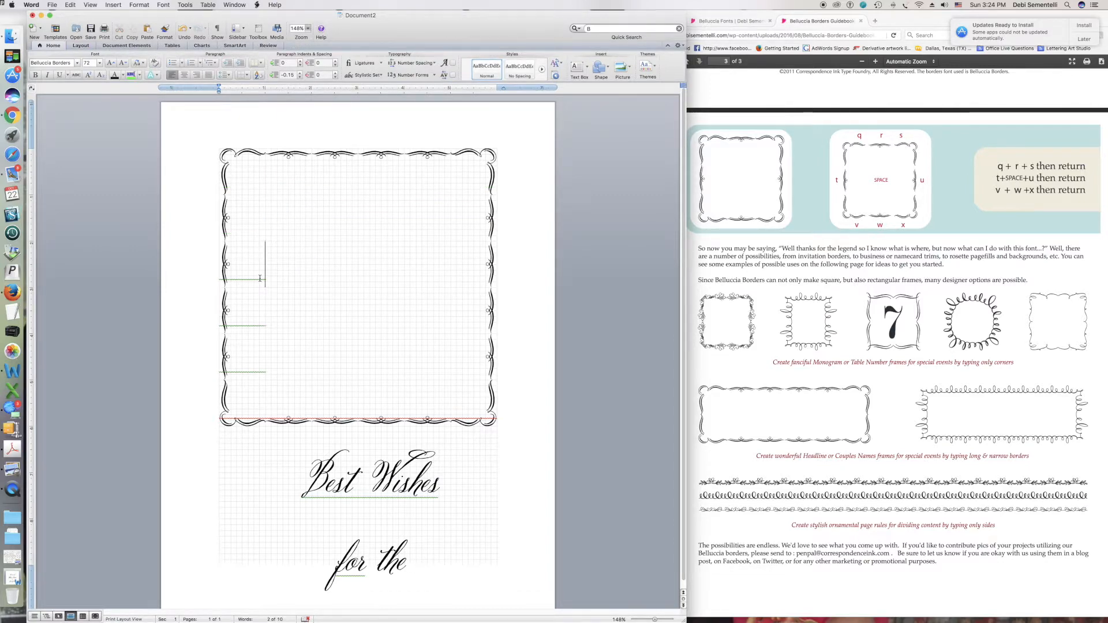
right_click(260, 279)
left_click(282, 303)
right_click(279, 308)
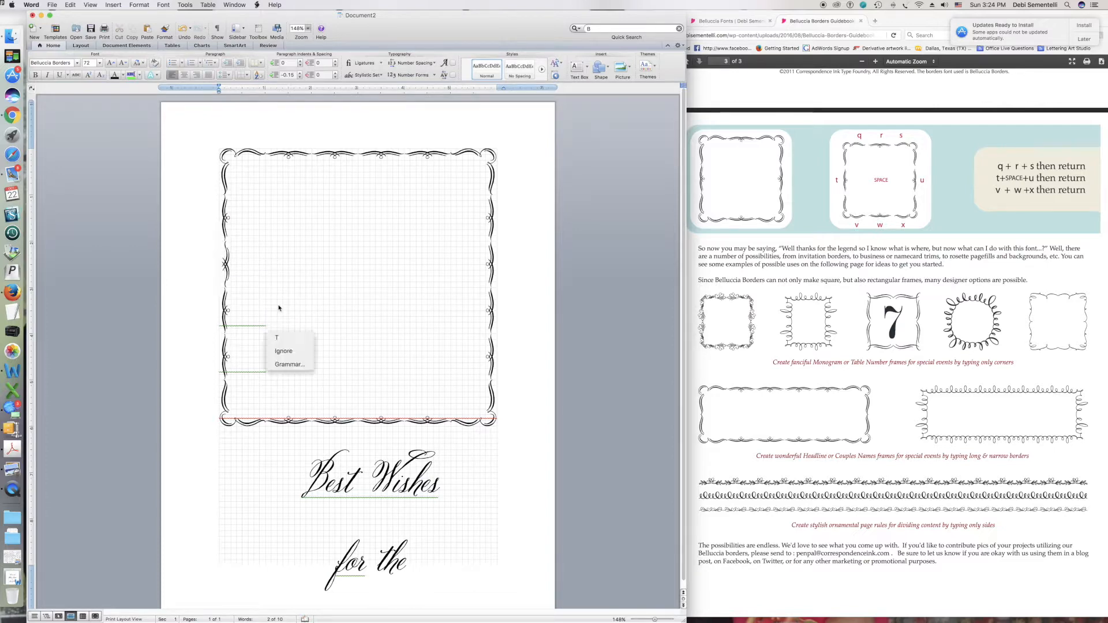
left_click(252, 327)
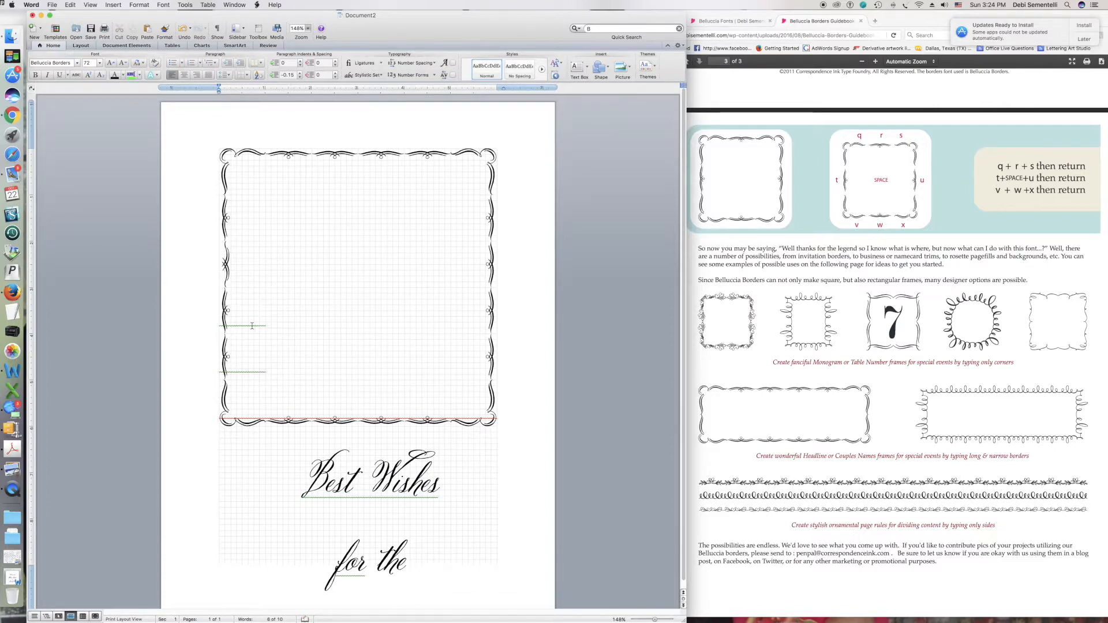
right_click(249, 330)
left_click(283, 350)
- Ignore the grammar flag on the frame's lowest side line
right_click(256, 372)
left_click(258, 374)
right_click(253, 372)
left_click(275, 396)
right_click(260, 374)
left_click(277, 394)
right_click(263, 382)
left_click(258, 375)
right_click(257, 374)
left_click(258, 375)
right_click(255, 375)
left_click(276, 395)
right_click(259, 376)
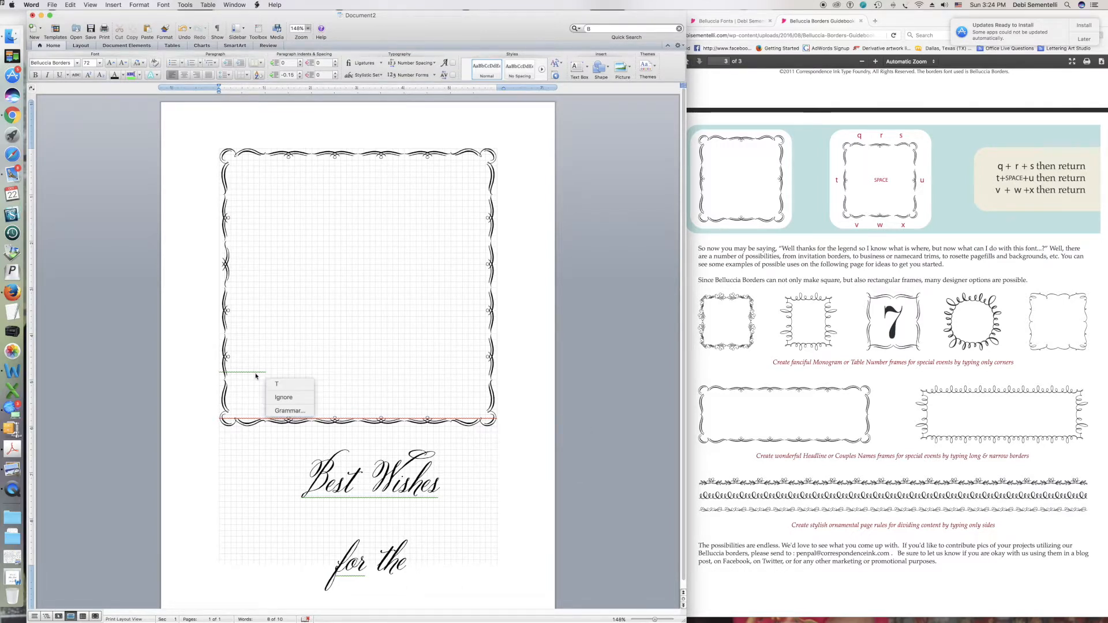
left_click(302, 397)
- Move the greeting box back inside the frame, slightly above its middle, and deselect it
left_click_drag(349, 491, 342, 234)
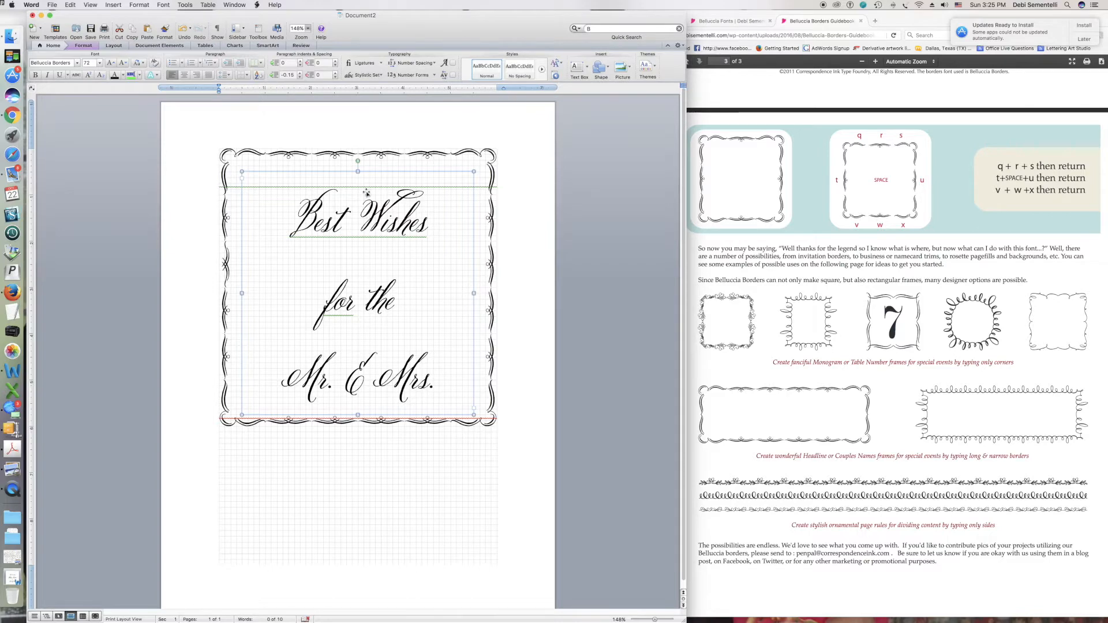
key("super+z")
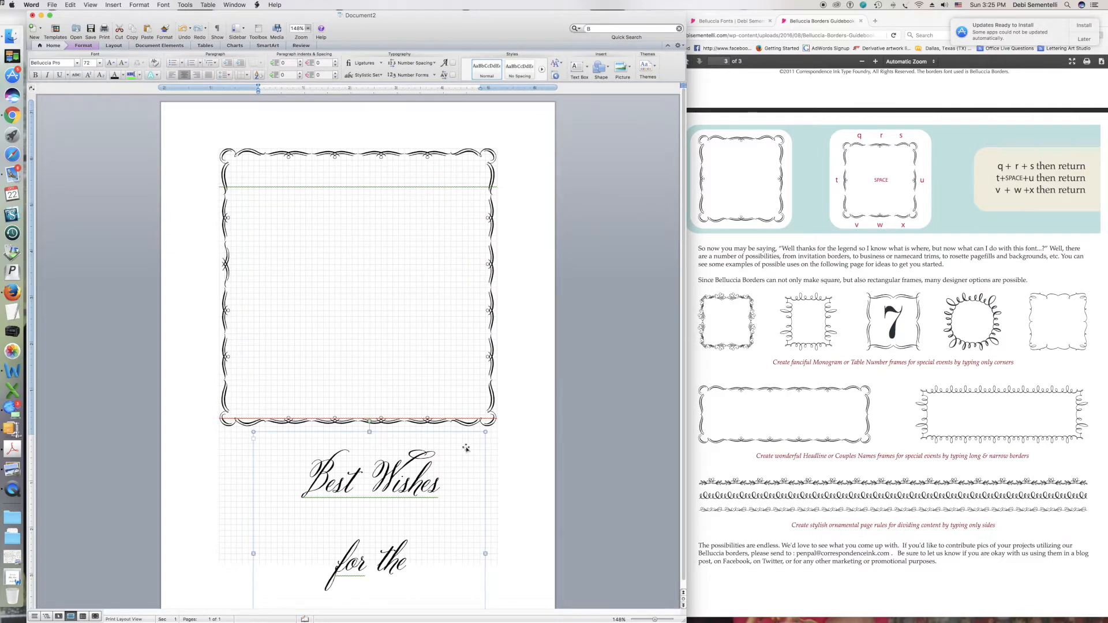
left_click_drag(462, 464, 451, 199)
left_click(538, 270)
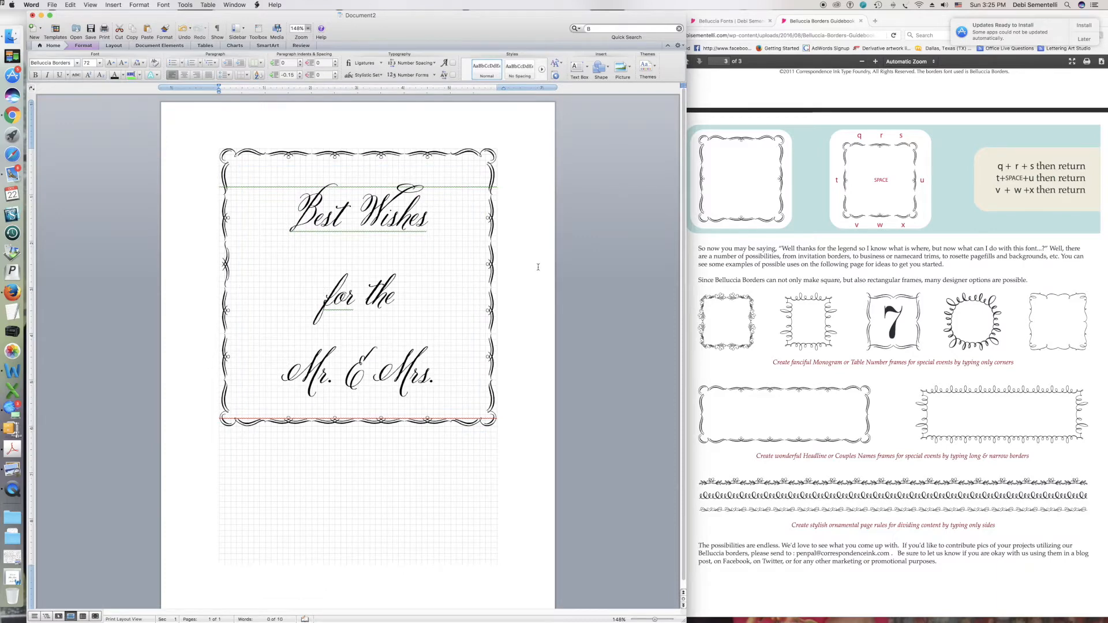